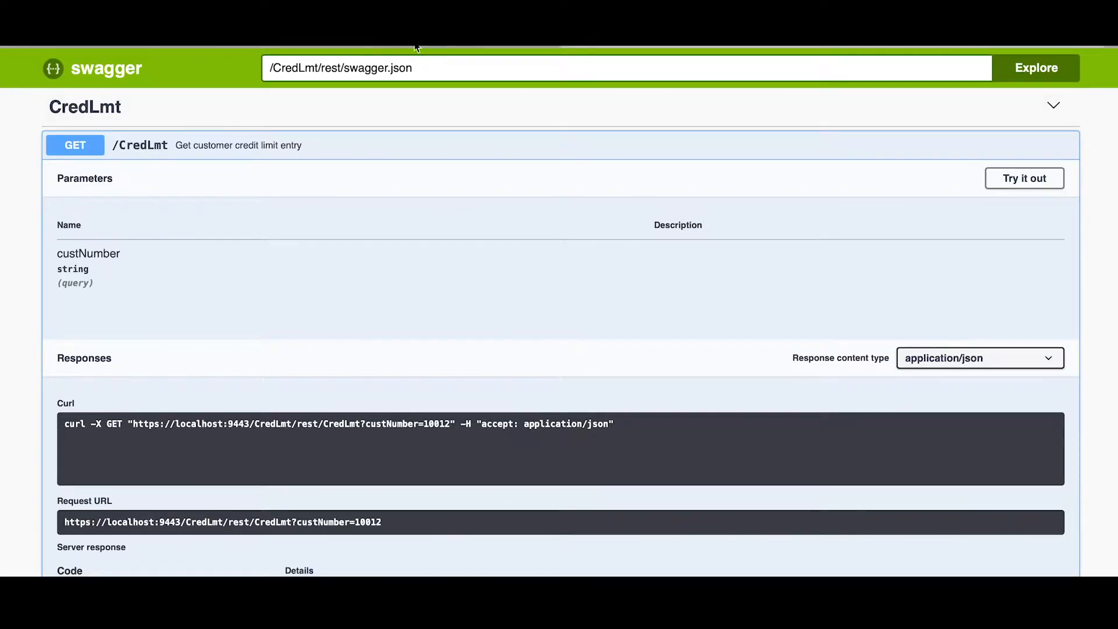
# Examine the request URL of the CredLmt GET call in the Swagger documentation
pyautogui.scroll(-4, 392, 320)
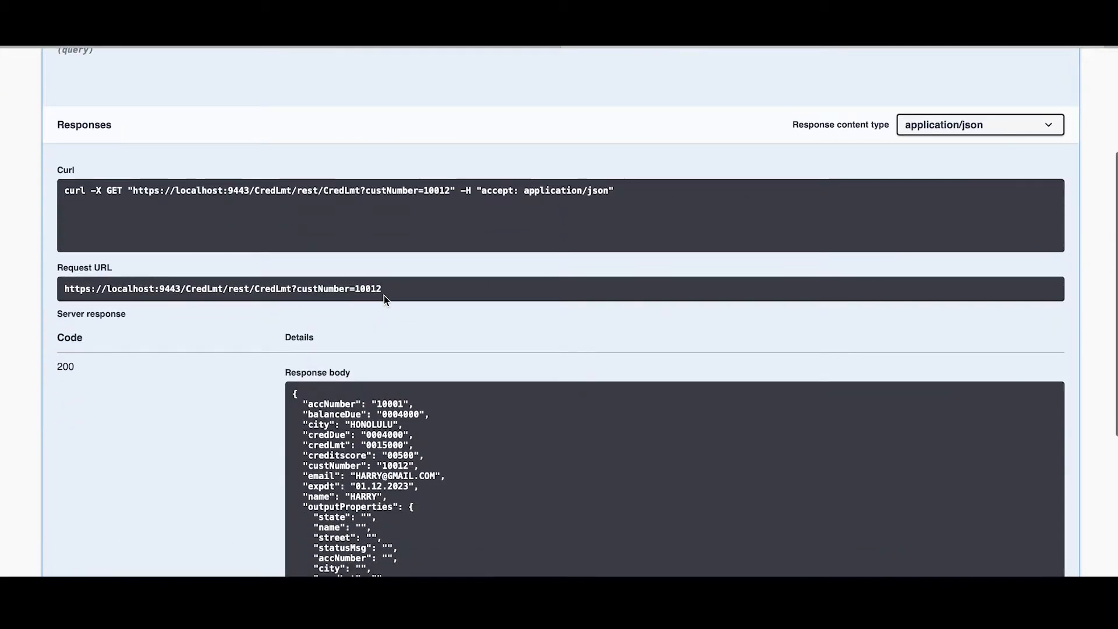
pyautogui.moveTo(389, 289); pyautogui.dragTo(53, 291)
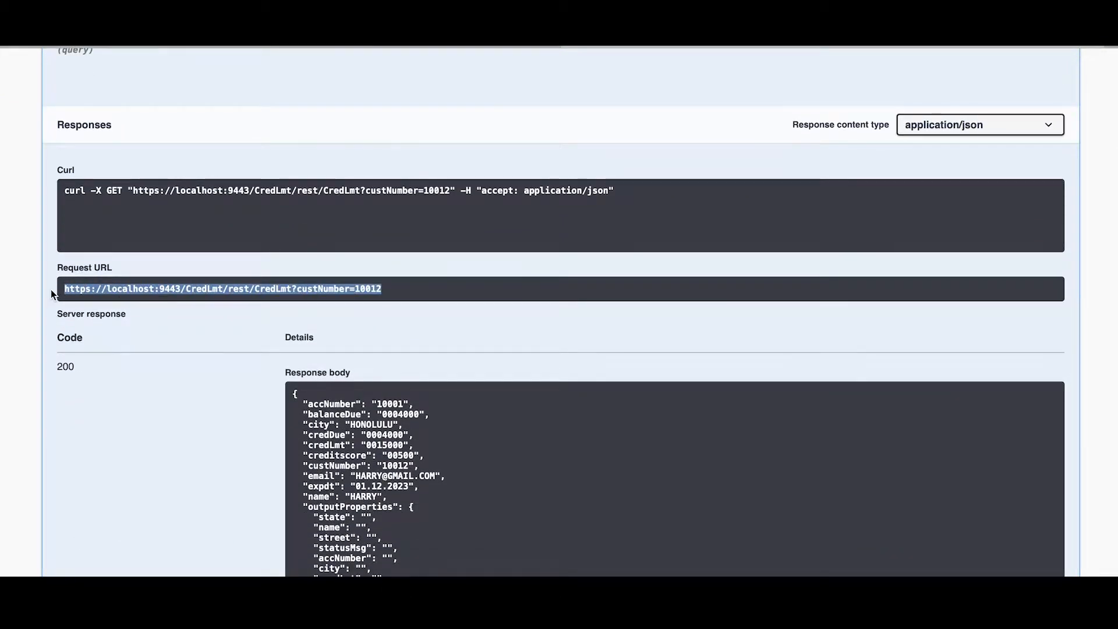
pyautogui.scroll(4, 187, 282)
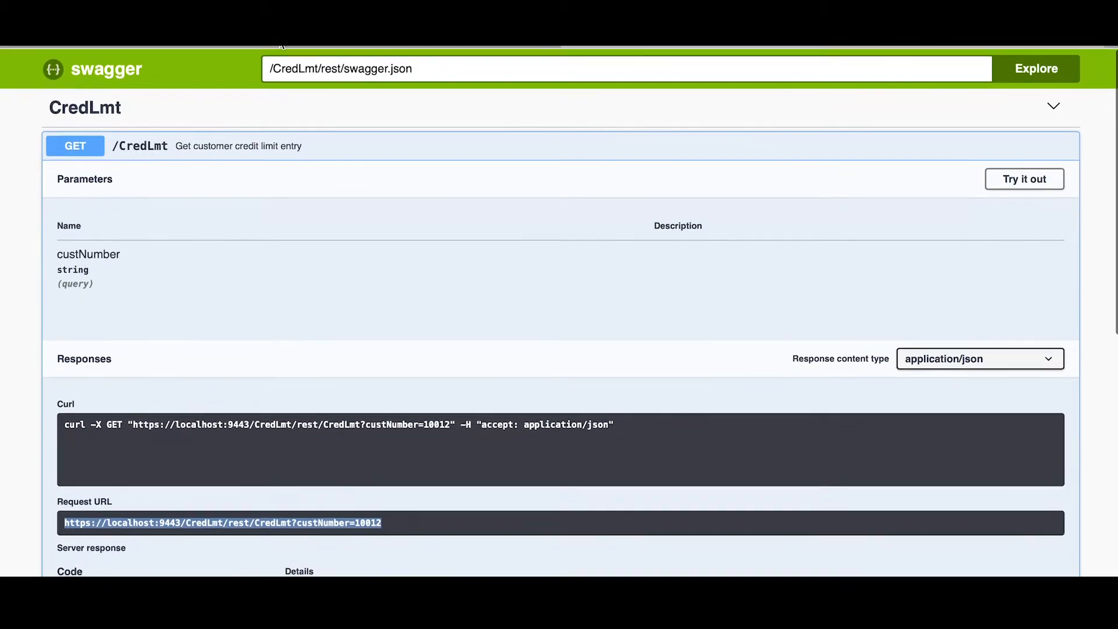
# Switch to HCL Domino Volt and create a blank application named IntegrationDemo_HATS
pyautogui.click(281, 40)
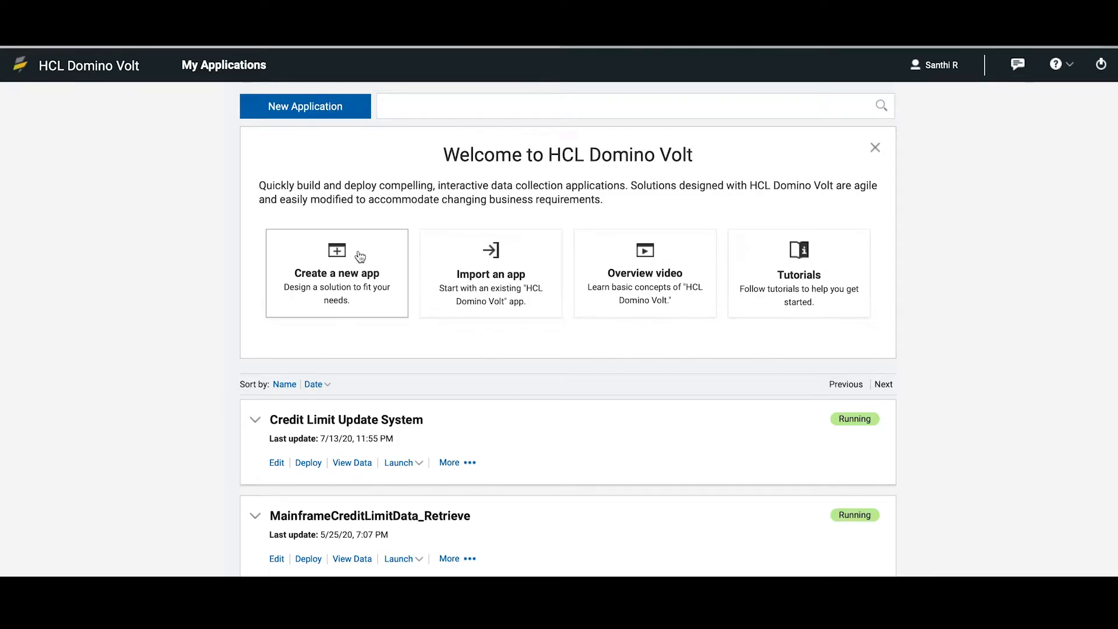
pyautogui.click(343, 269)
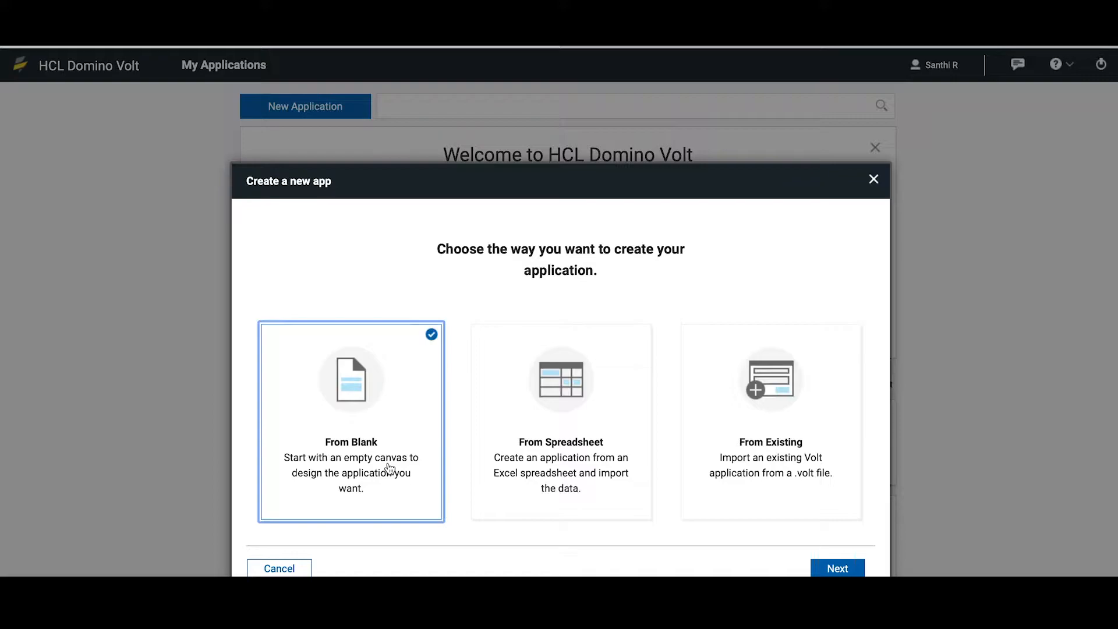
pyautogui.click(848, 569)
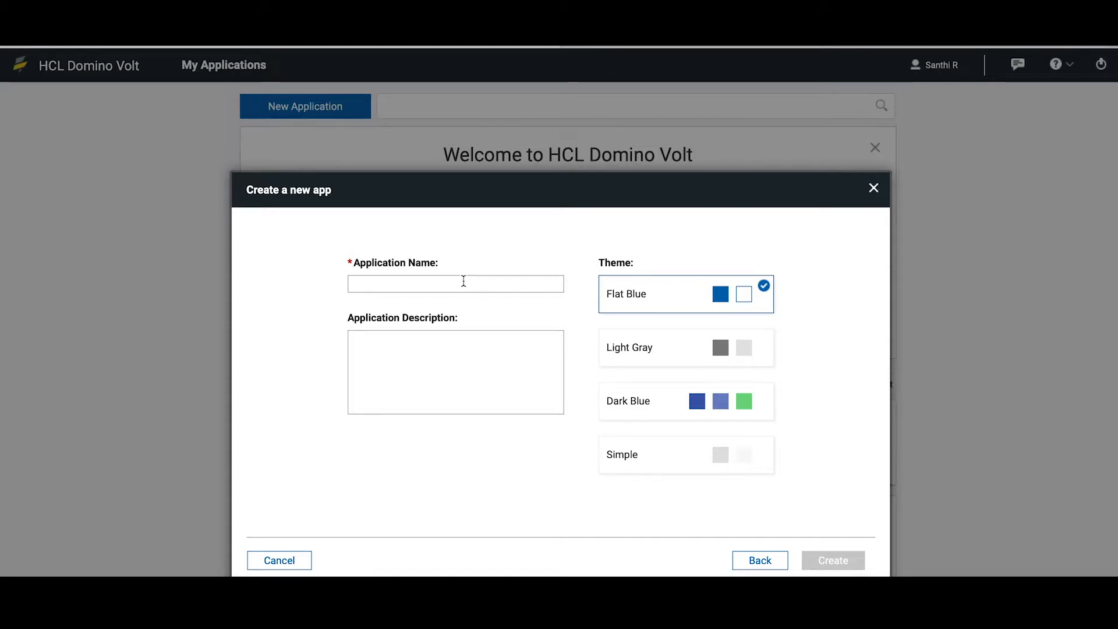
pyautogui.write('Int')
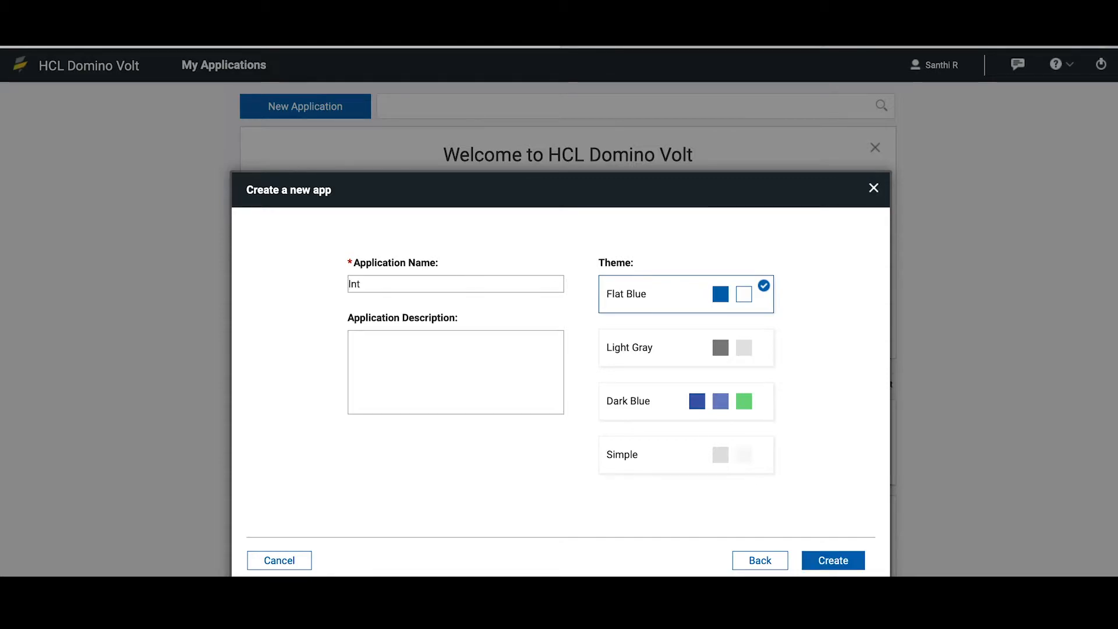
pyautogui.write('egrationDemo_HATS')
pyautogui.click(836, 559)
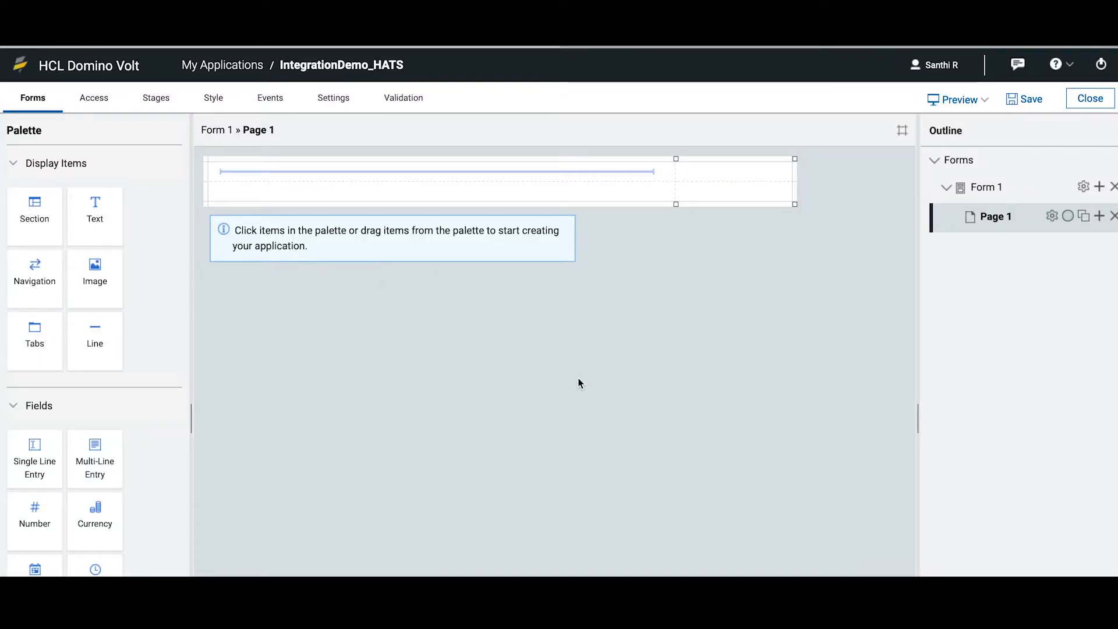
# Switch to the Swagger page and examine the response body fields credLmt, creditscore and email
pyautogui.click(849, 37)
pyautogui.scroll(-7, 593, 504)
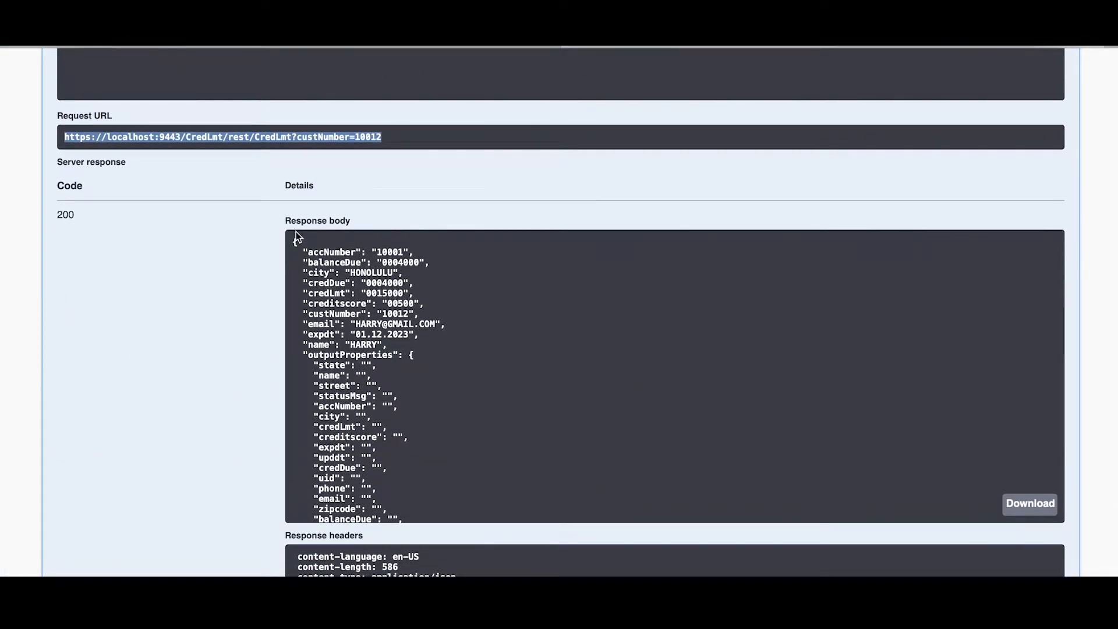
pyautogui.moveTo(295, 239); pyautogui.dragTo(459, 503)
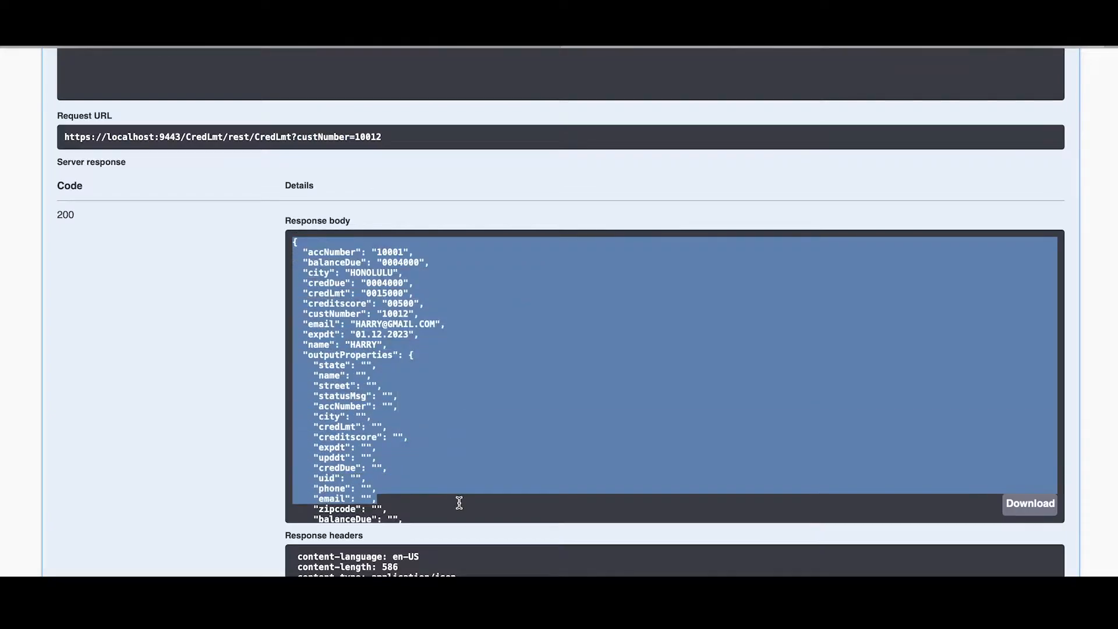
pyautogui.click(410, 299)
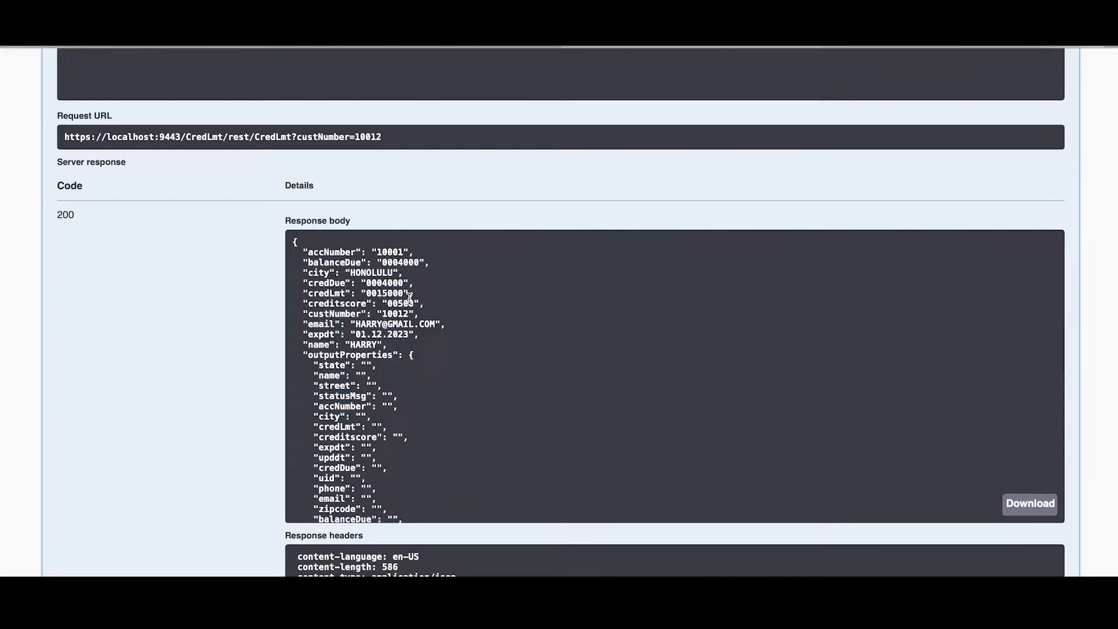
pyautogui.doubleClick(330, 293)
pyautogui.doubleClick(338, 303)
pyautogui.doubleClick(338, 324)
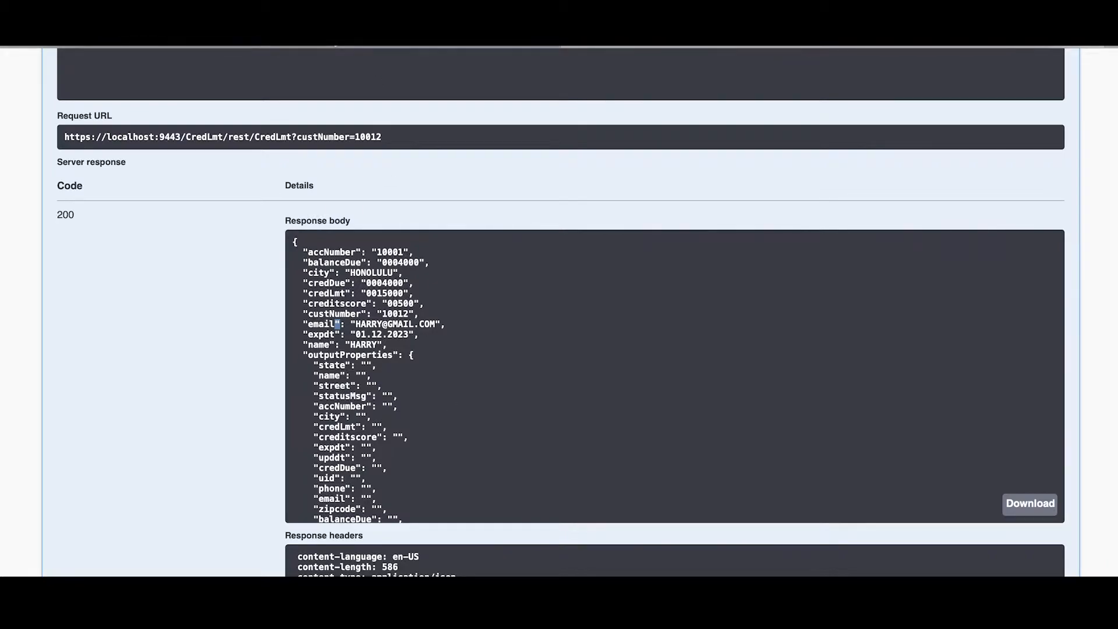
# Return to HCL Domino Volt and add a single line entry titled Customer Number to Page 1
pyautogui.click(334, 36)
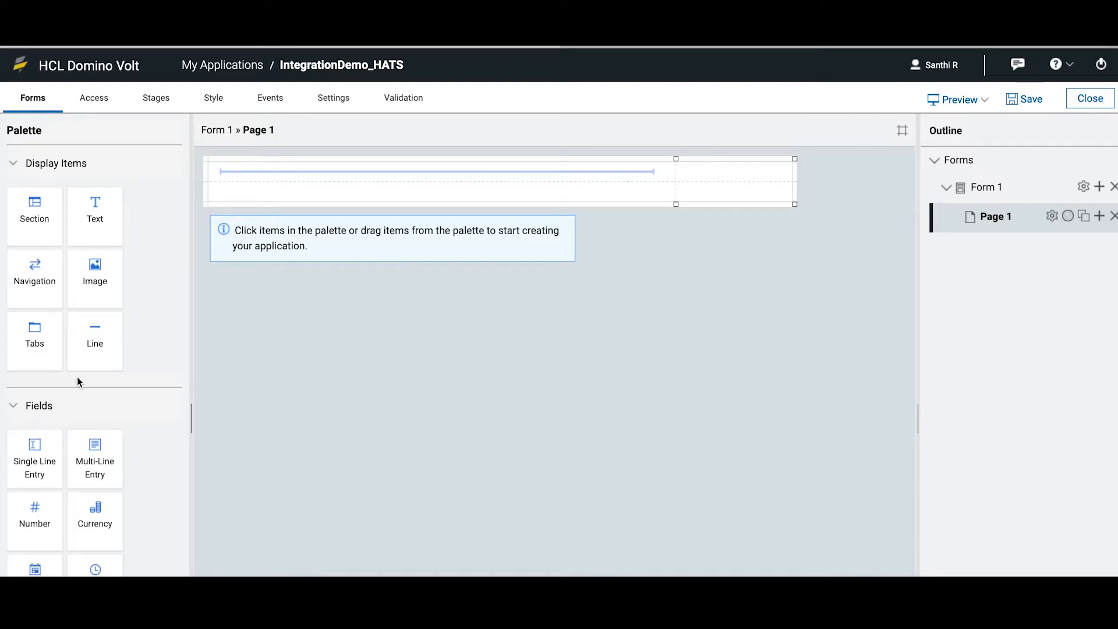
pyautogui.click(35, 452)
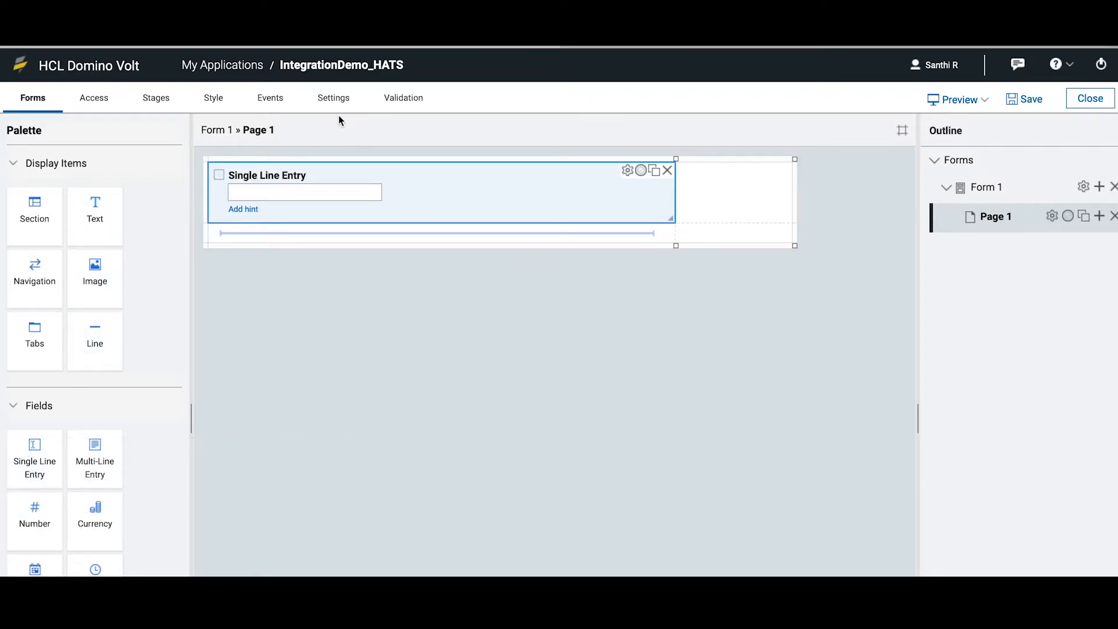
pyautogui.click(293, 173)
pyautogui.write('Cust')
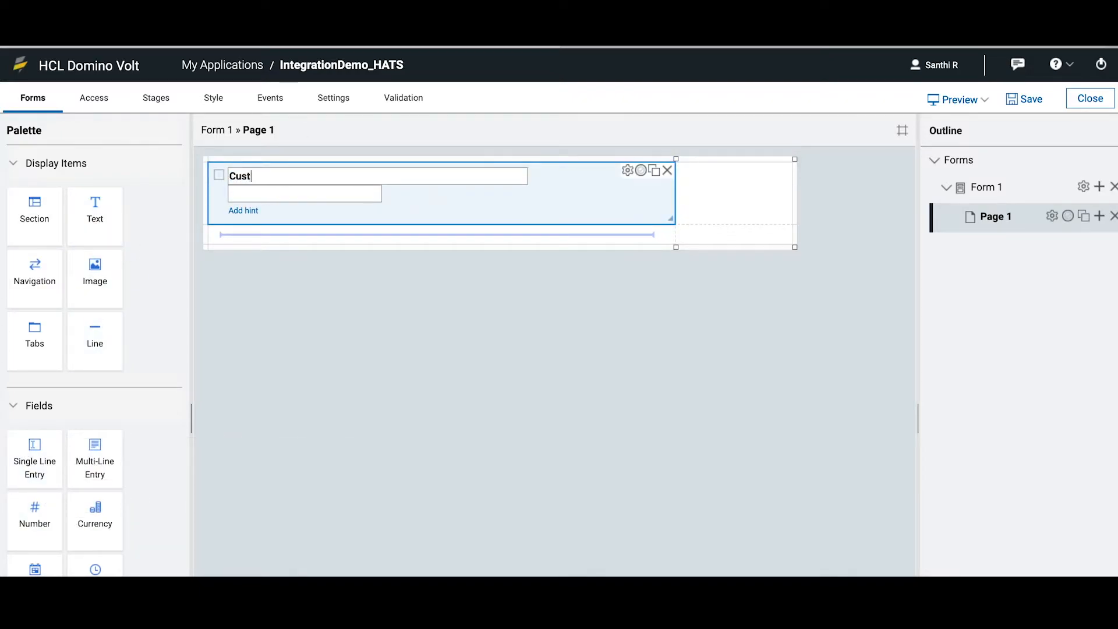
pyautogui.write('omer NUmber')
pyautogui.click(292, 191)
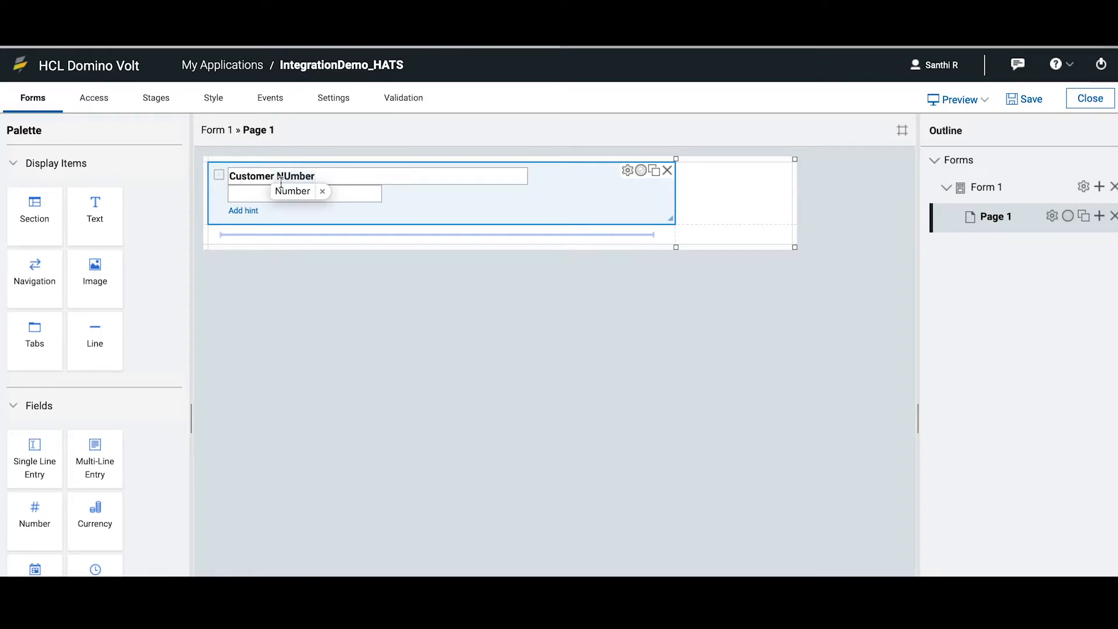
pyautogui.click(311, 194)
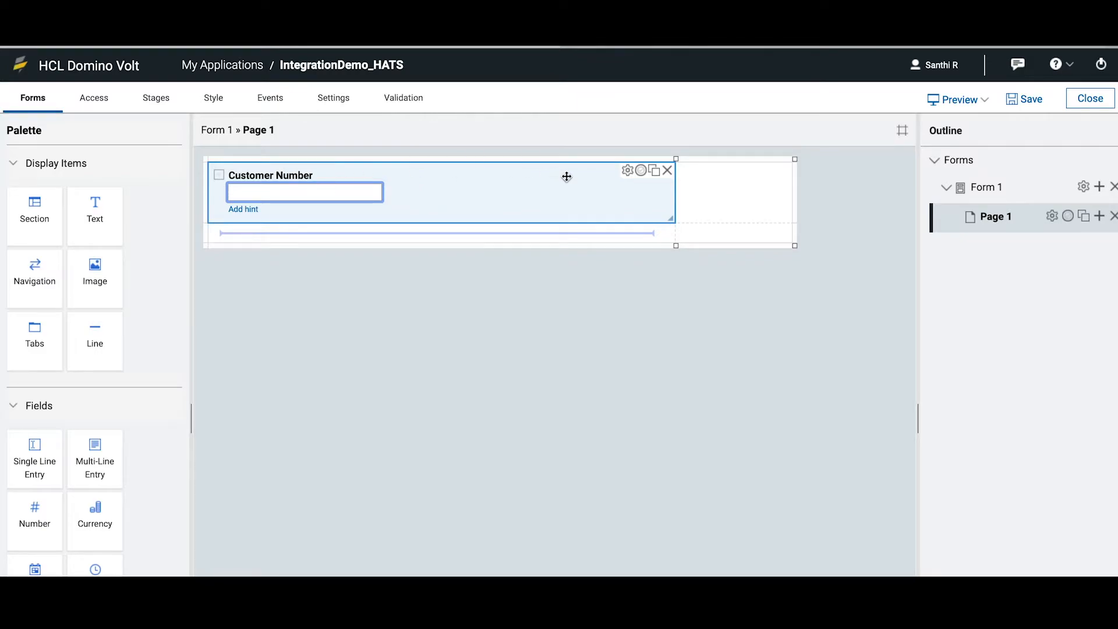
pyautogui.click(262, 268)
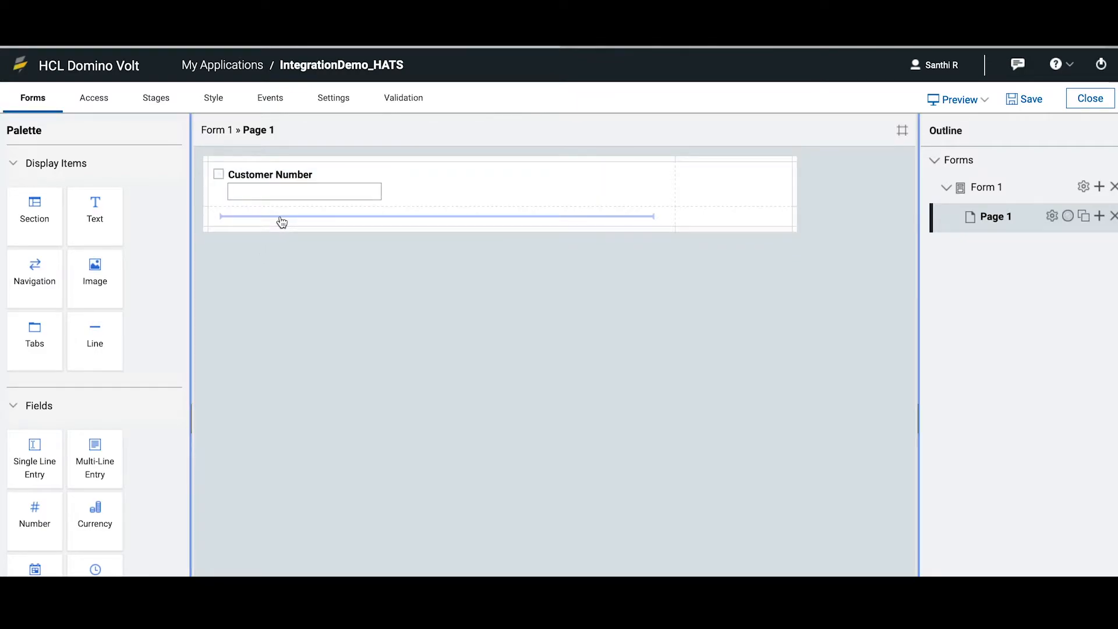
# Add a section below Customer Number and place a single line entry titled Name in it
pyautogui.click(35, 221)
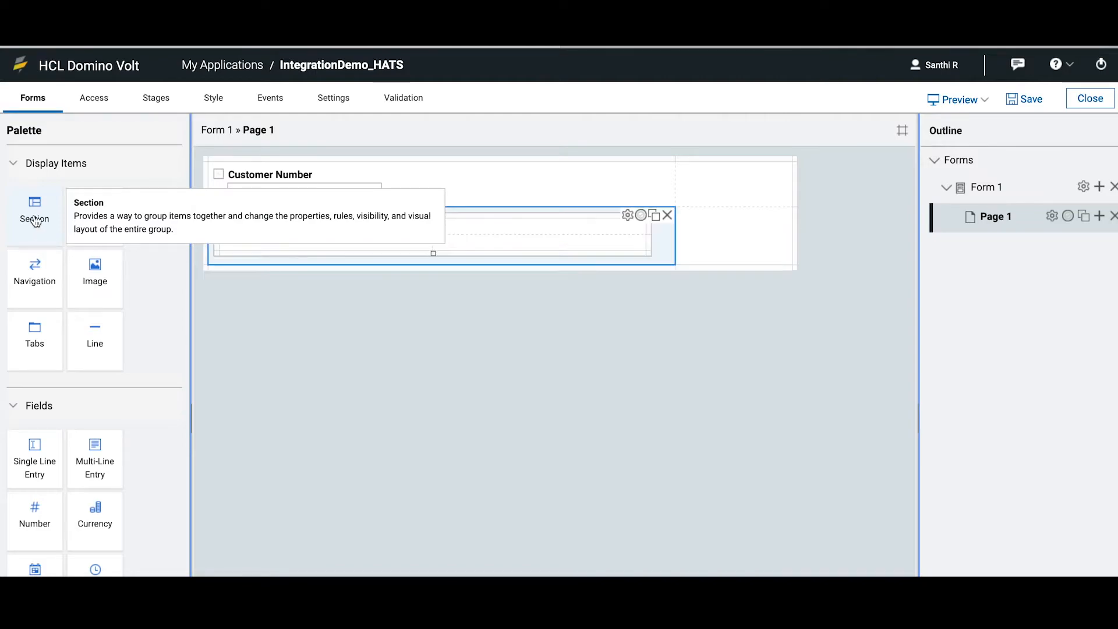
pyautogui.click(281, 232)
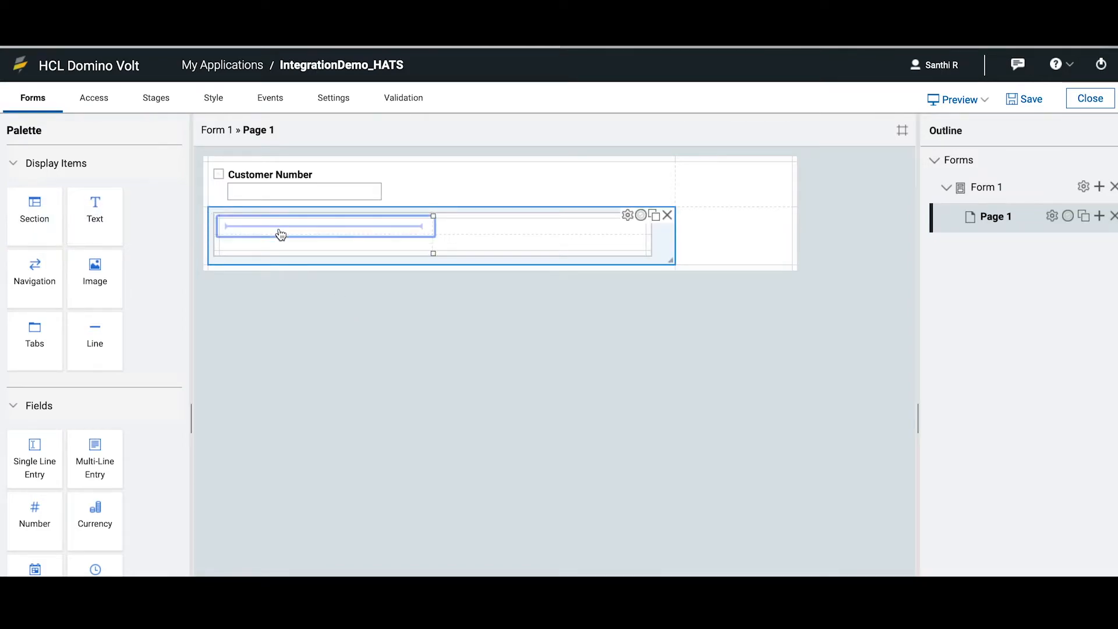
pyautogui.click(32, 460)
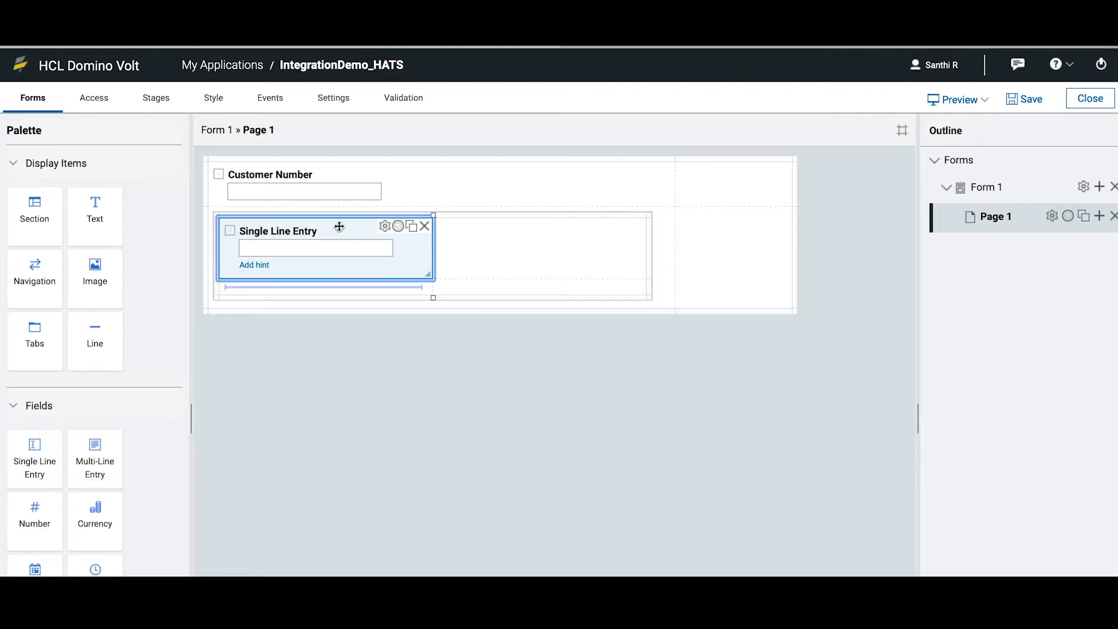
pyautogui.click(307, 233)
pyautogui.write('Name')
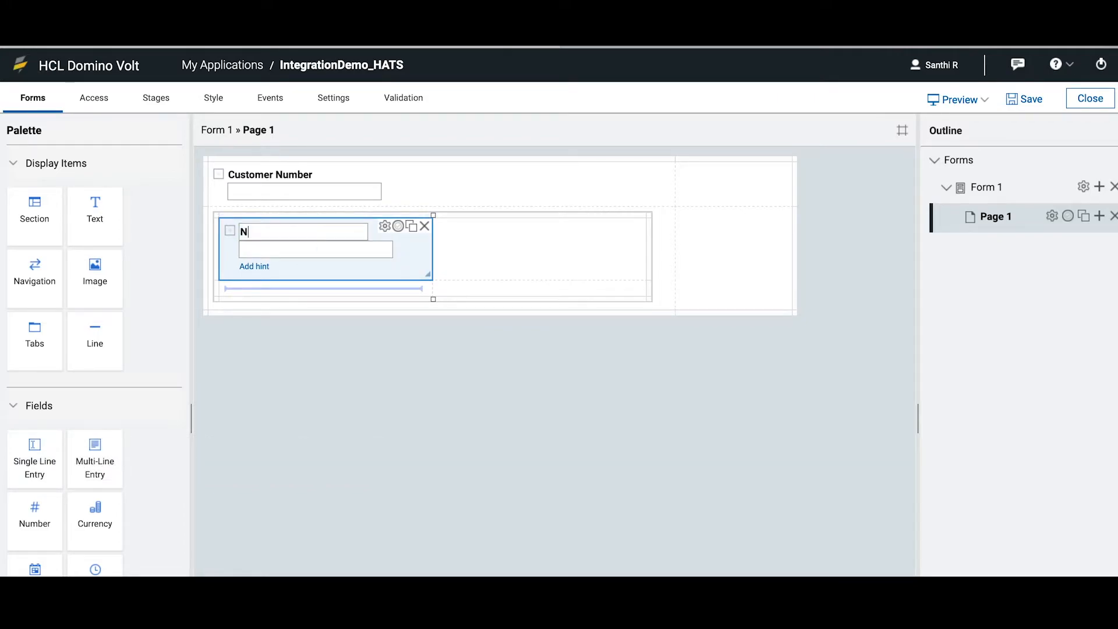
# Add a single line entry titled Credit Limit below Name inside the section
pyautogui.click(304, 290)
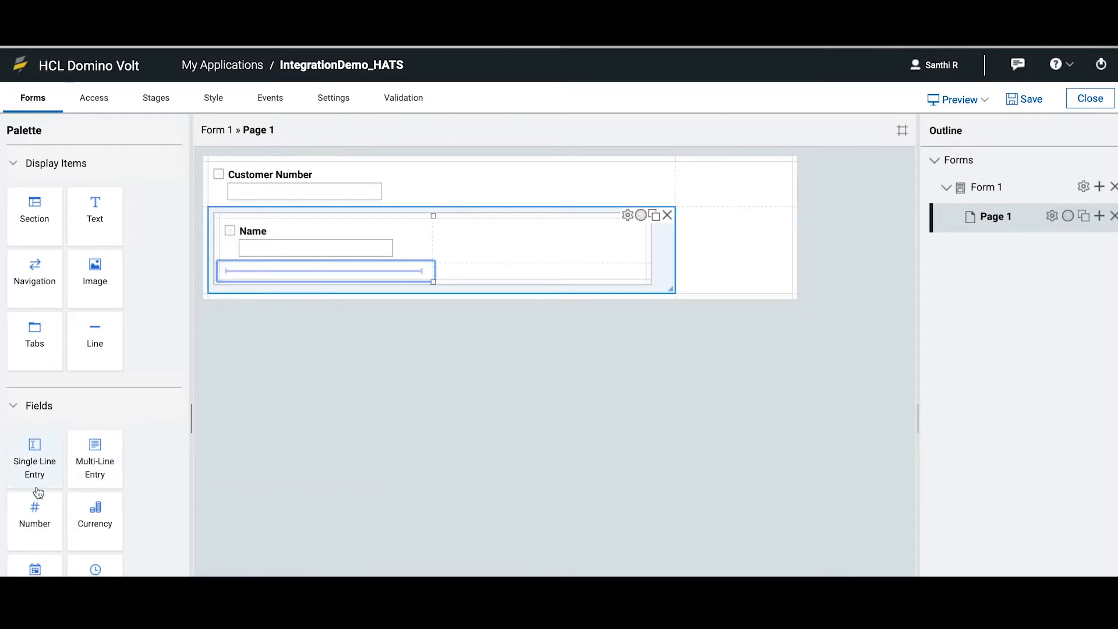
pyautogui.click(35, 457)
pyautogui.click(315, 276)
pyautogui.write('Credit Limit')
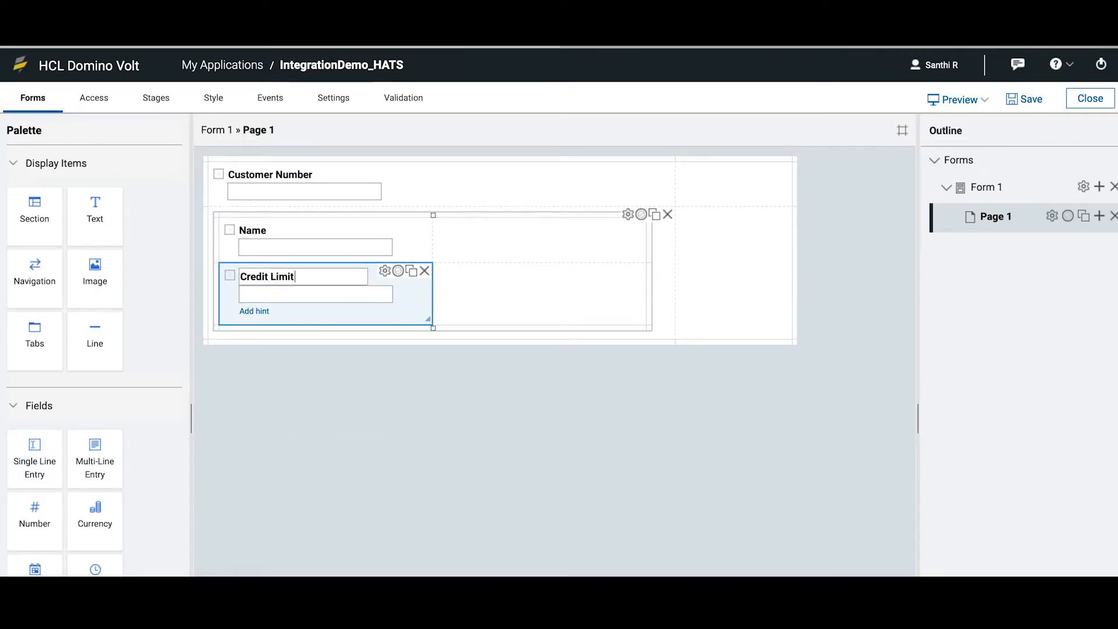
pyautogui.click(310, 343)
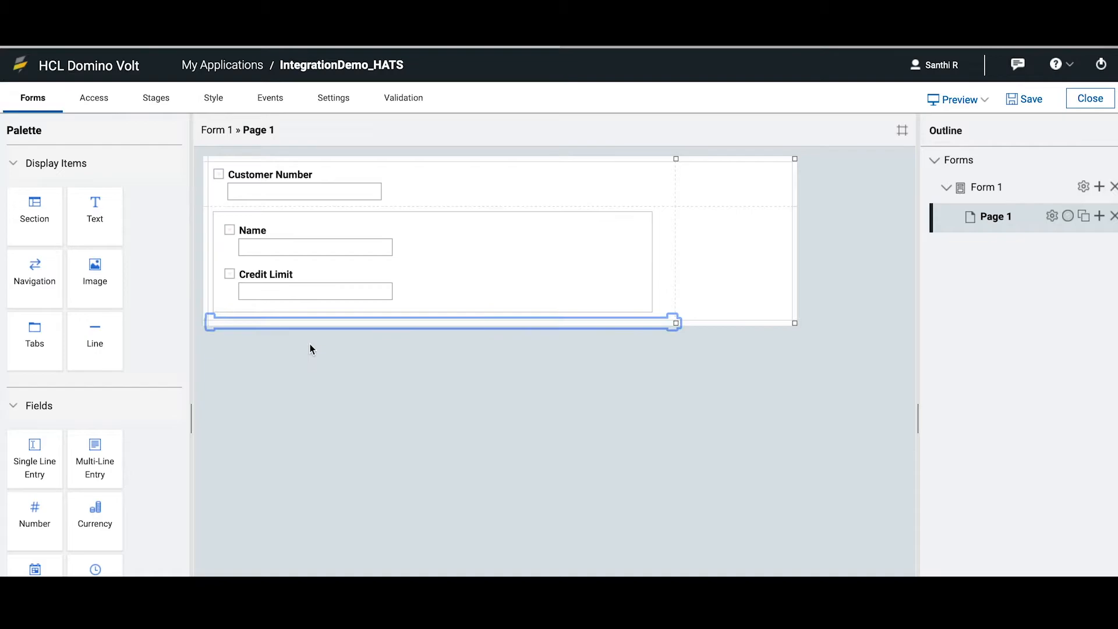
# Append a last row to the section and add a single line entry titled Credit Score in it
pyautogui.click(225, 306)
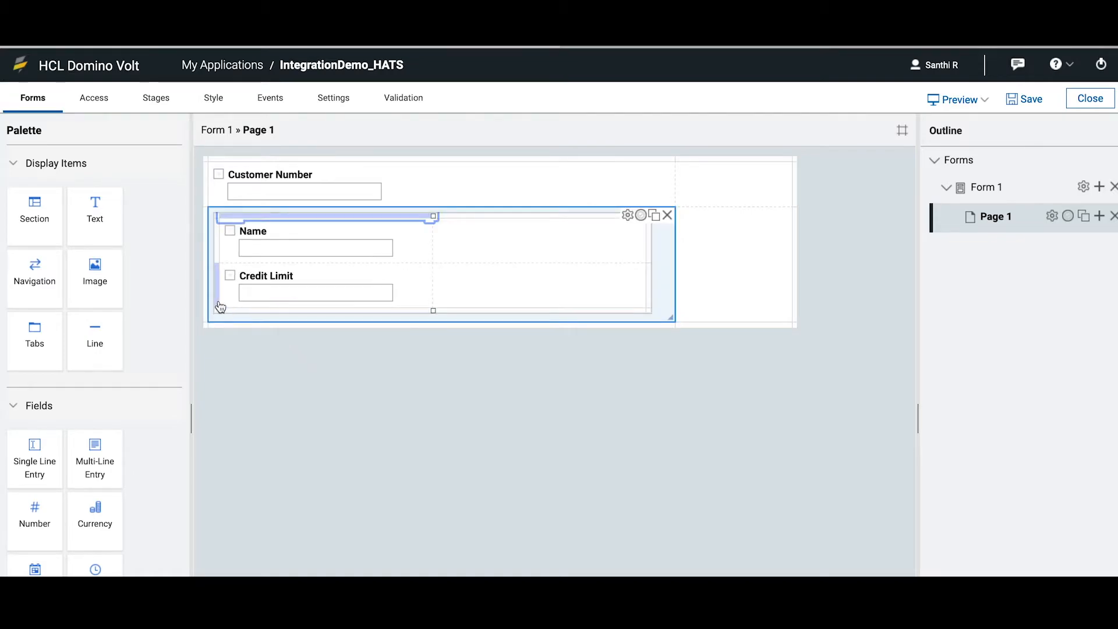
pyautogui.rightClick(218, 301)
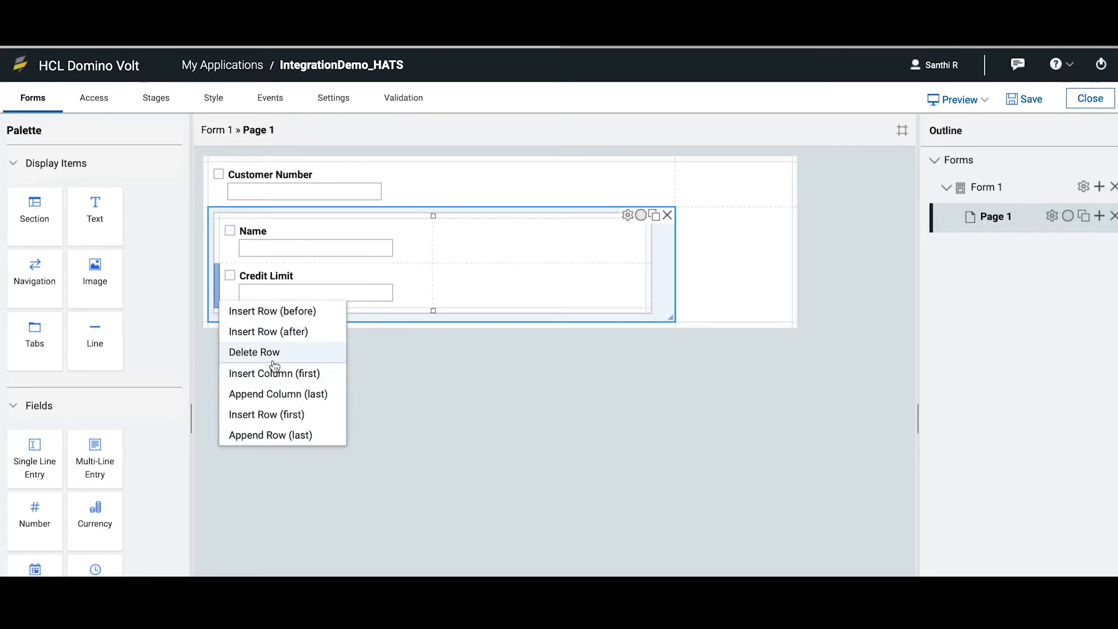
pyautogui.click(264, 439)
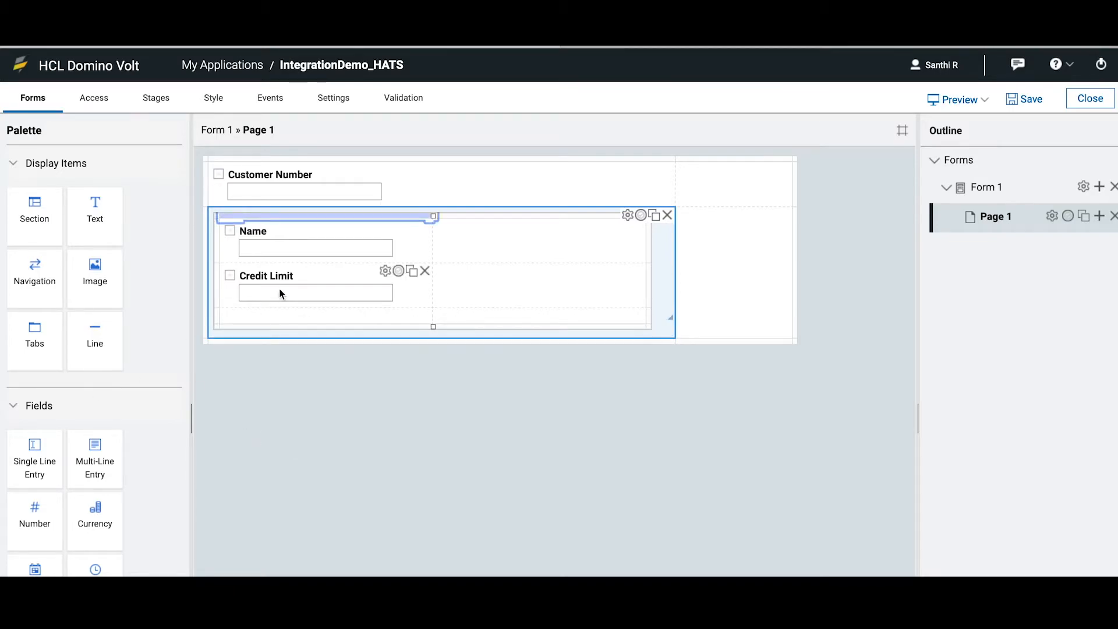
pyautogui.click(35, 457)
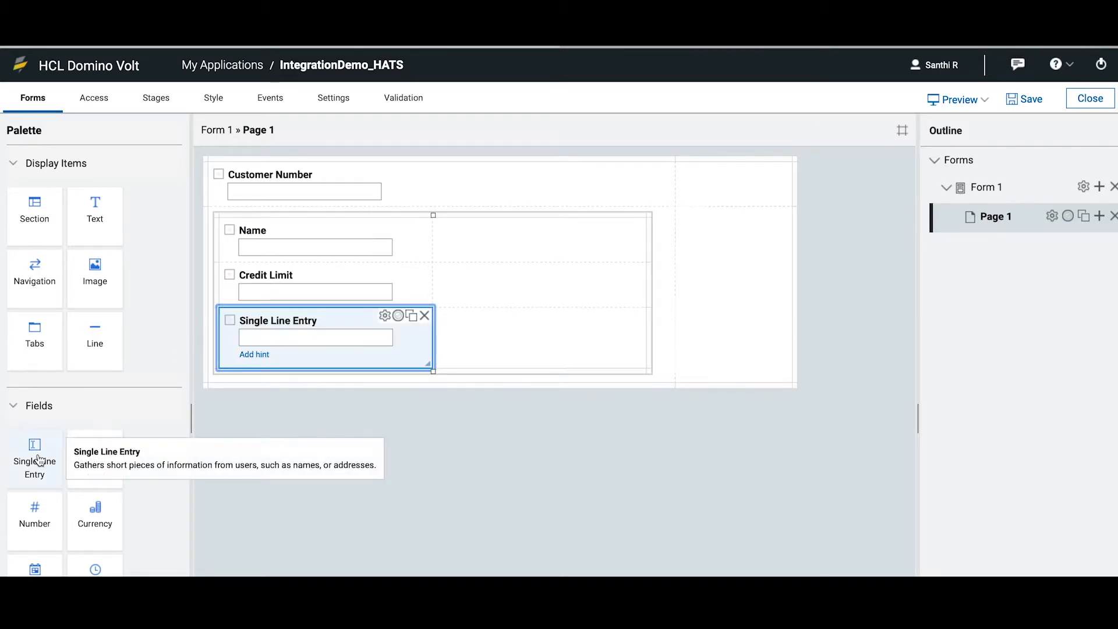
pyautogui.click(261, 322)
pyautogui.write('Credit')
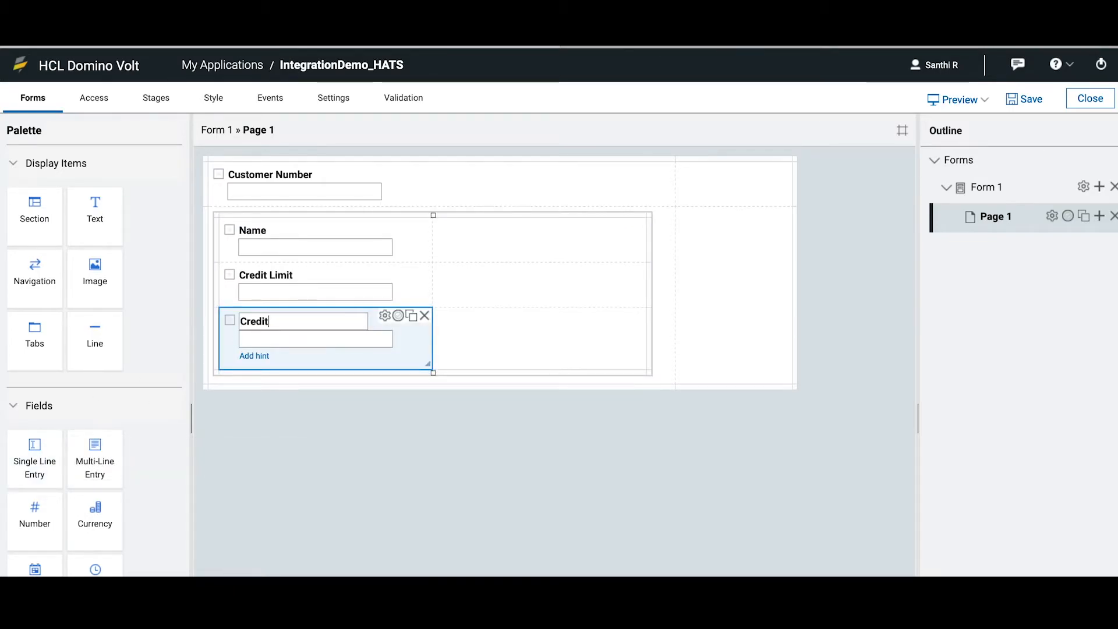
pyautogui.write(' SCore')
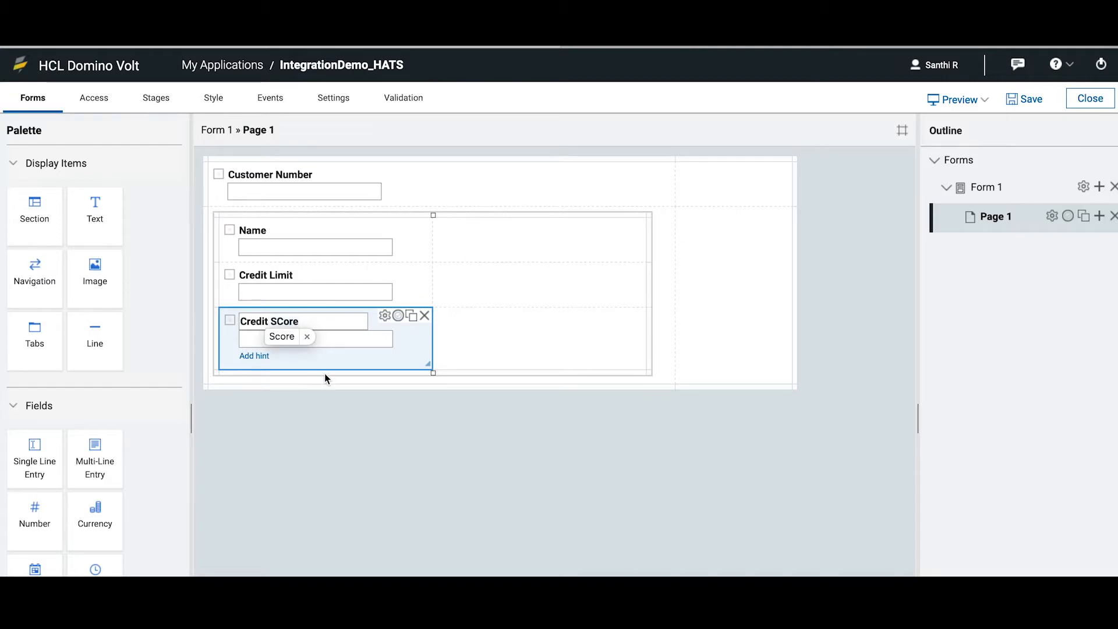
pyautogui.click(282, 340)
pyautogui.click(453, 489)
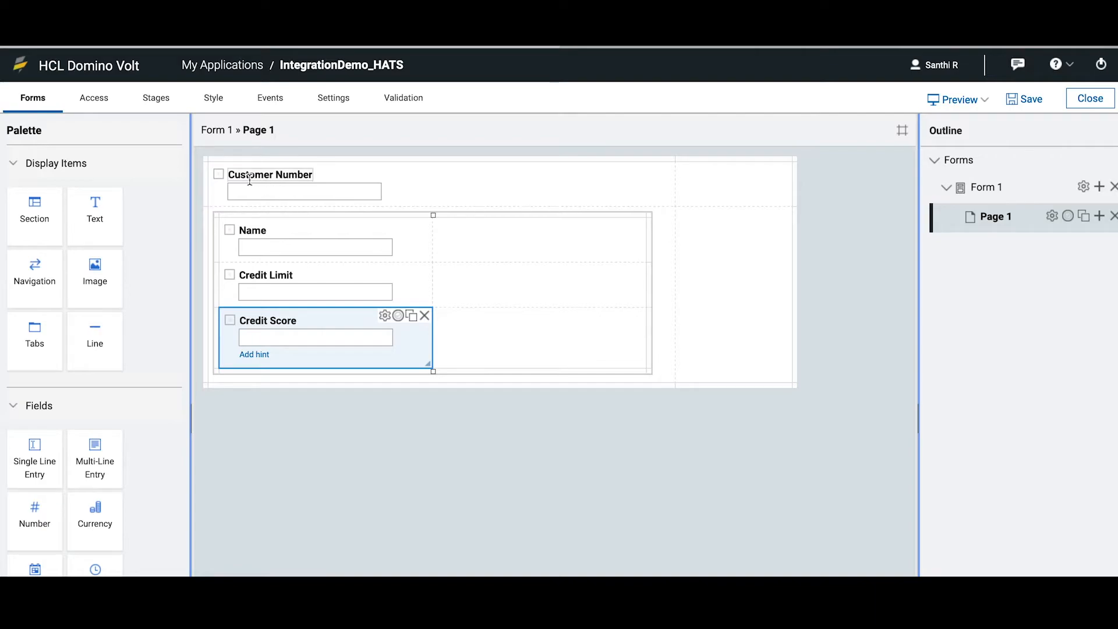
# Enable Call a Service for the Customer Number field's onItemChange event and start a new service configuration
pyautogui.click(439, 180)
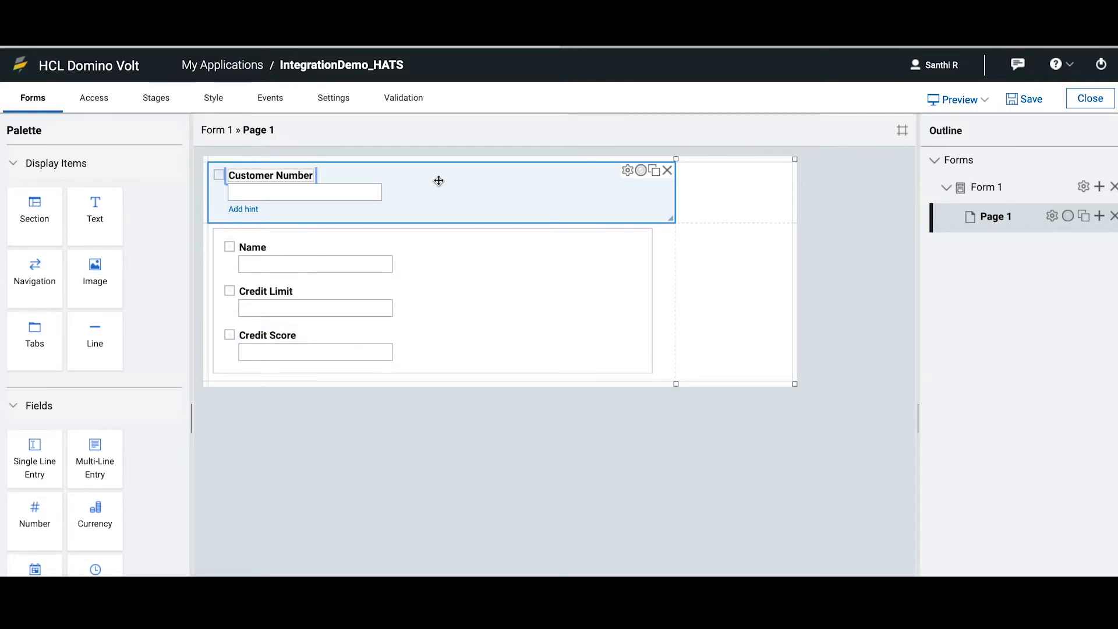
pyautogui.click(628, 170)
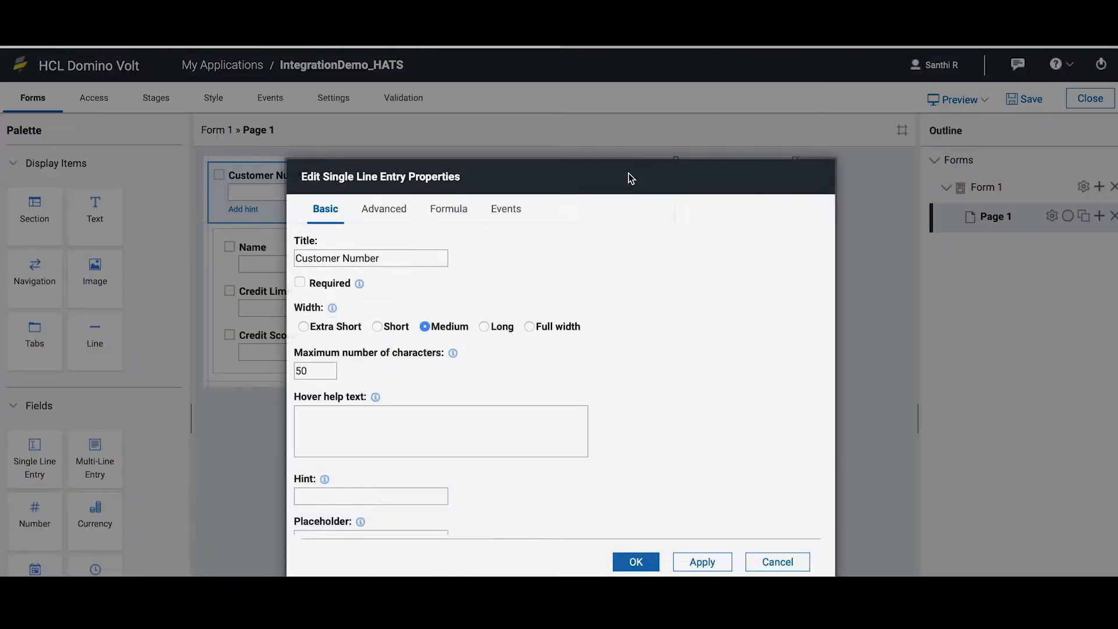
pyautogui.click(506, 210)
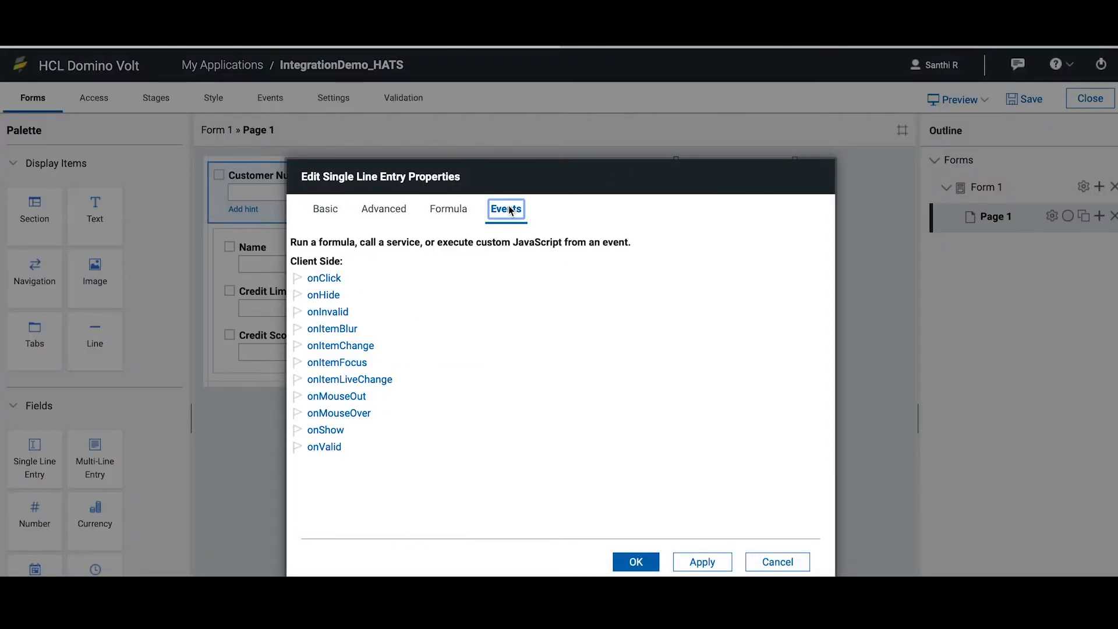
pyautogui.click(358, 349)
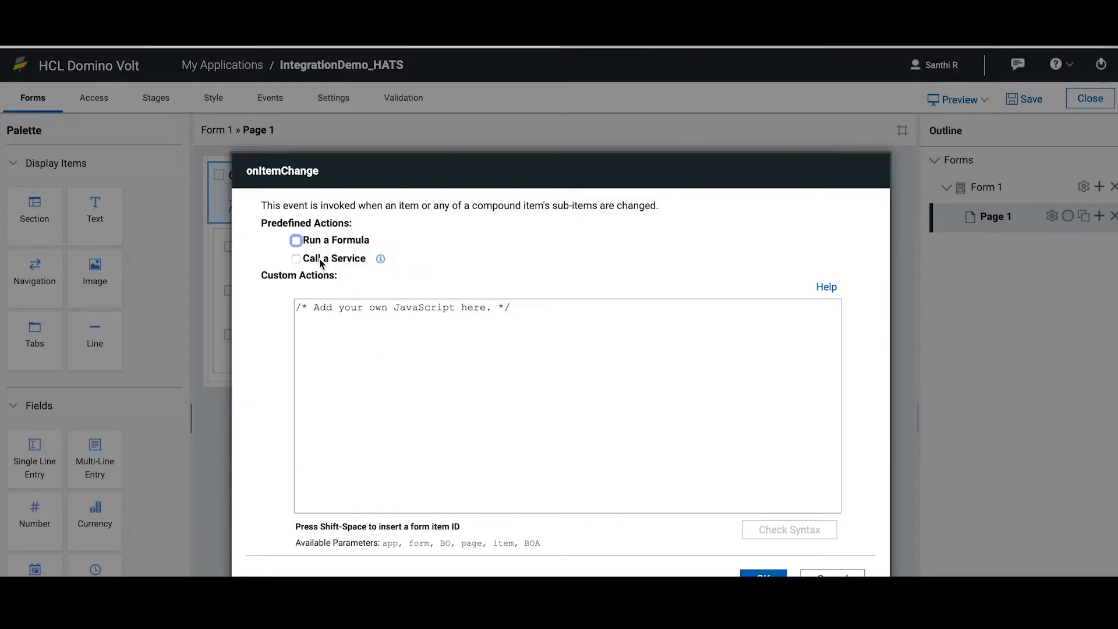
pyautogui.click(296, 259)
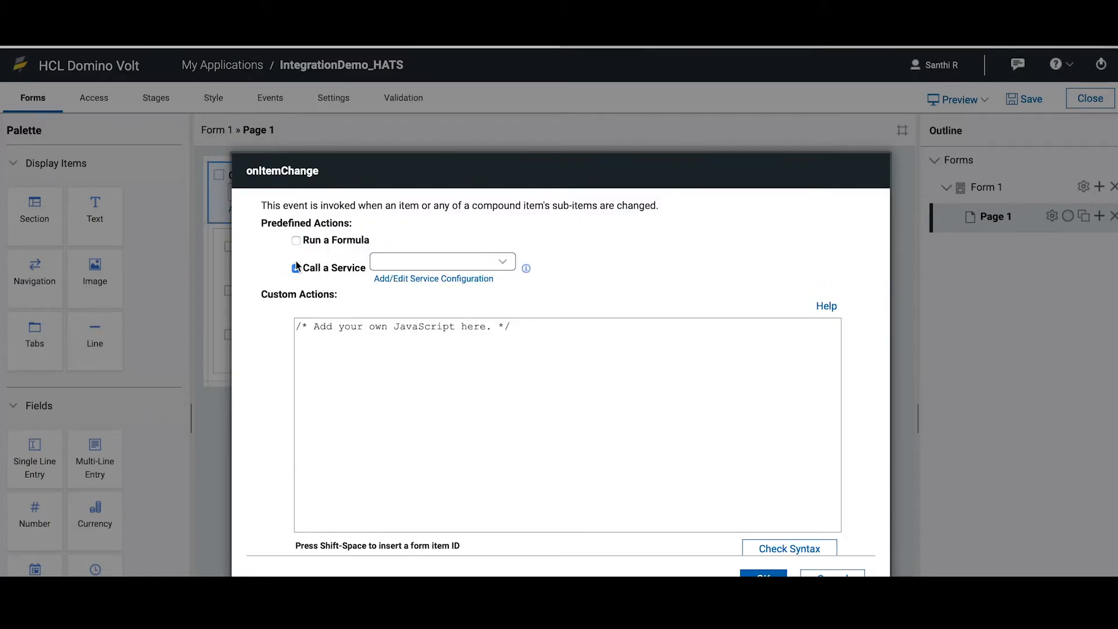
pyautogui.click(451, 279)
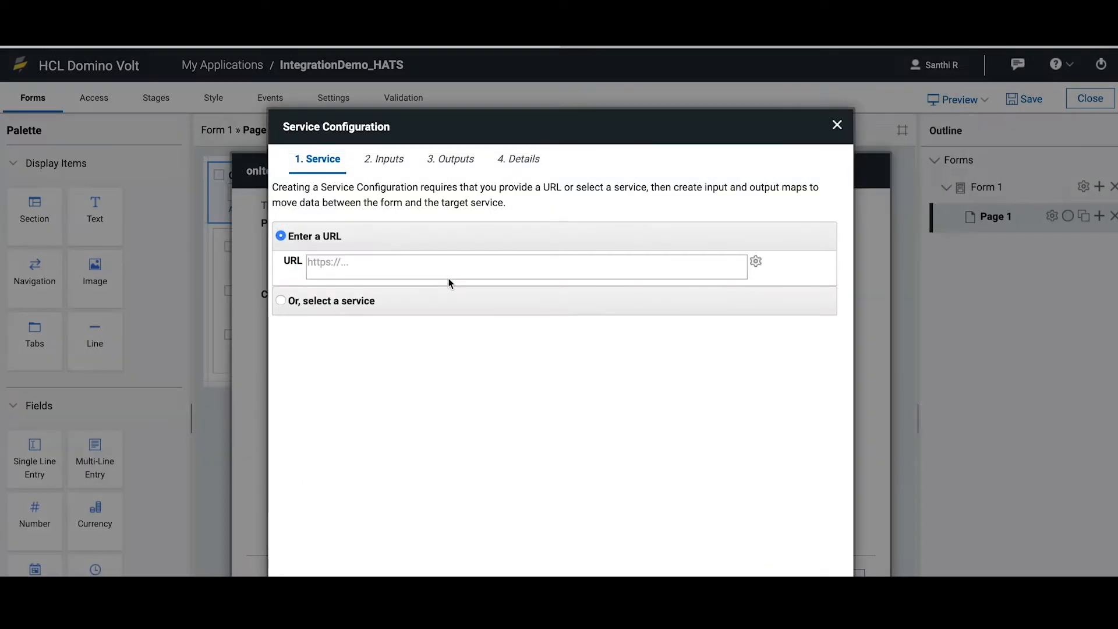
pyautogui.click(426, 264)
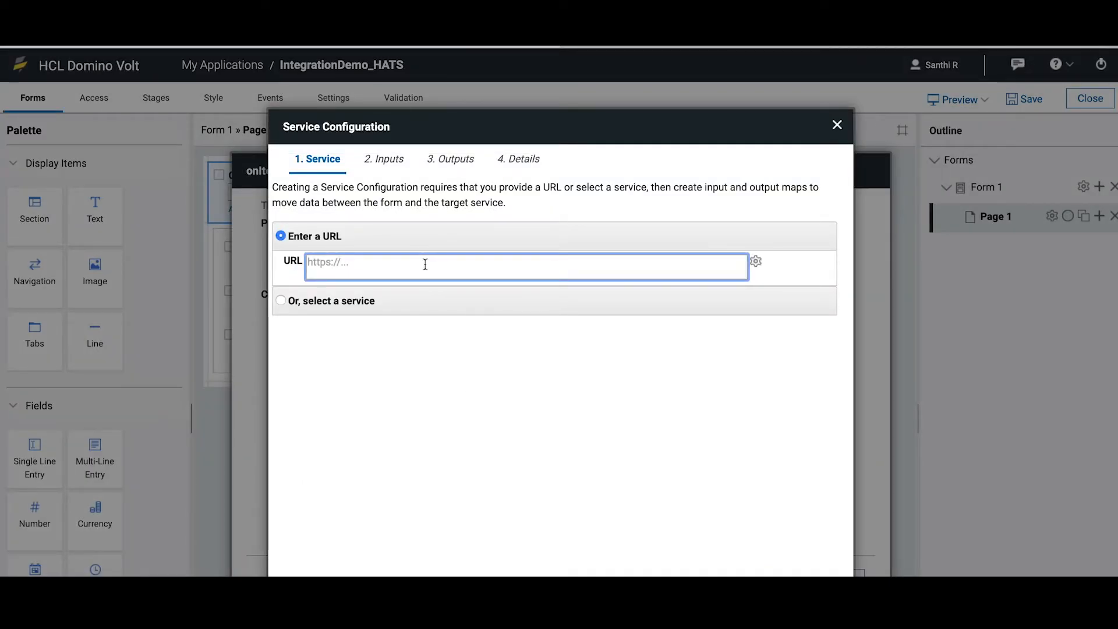
pyautogui.write('https://192.168.65.2:9443/CredLmt/rest/CredLmt?custNumber=10012')
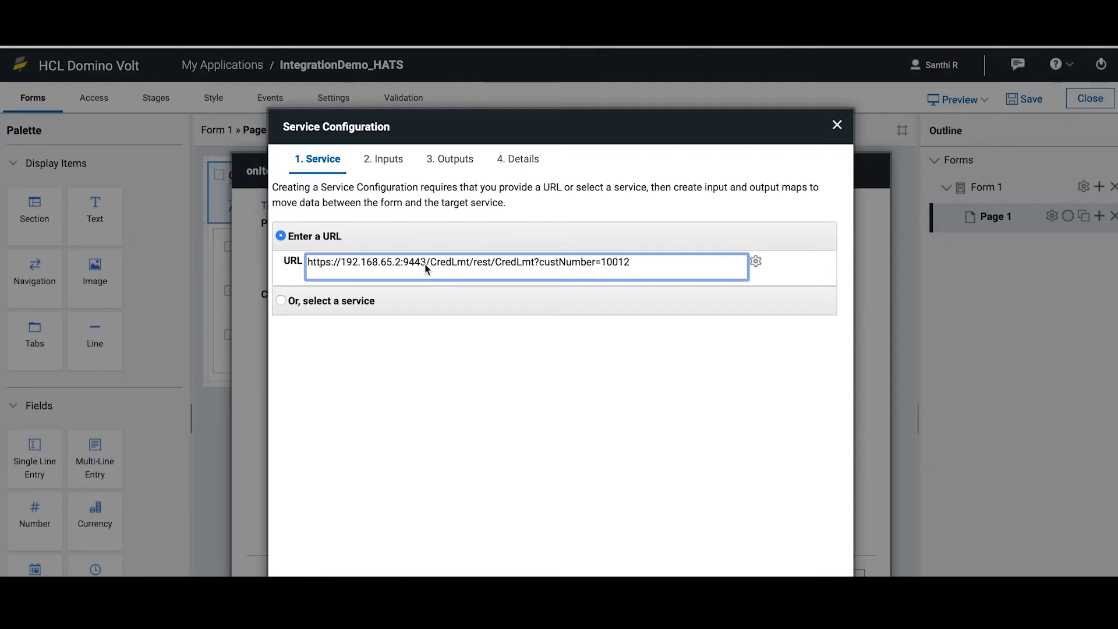
pyautogui.scroll(-1, 607, 524)
pyautogui.scroll(1, 607, 529)
pyautogui.click(755, 262)
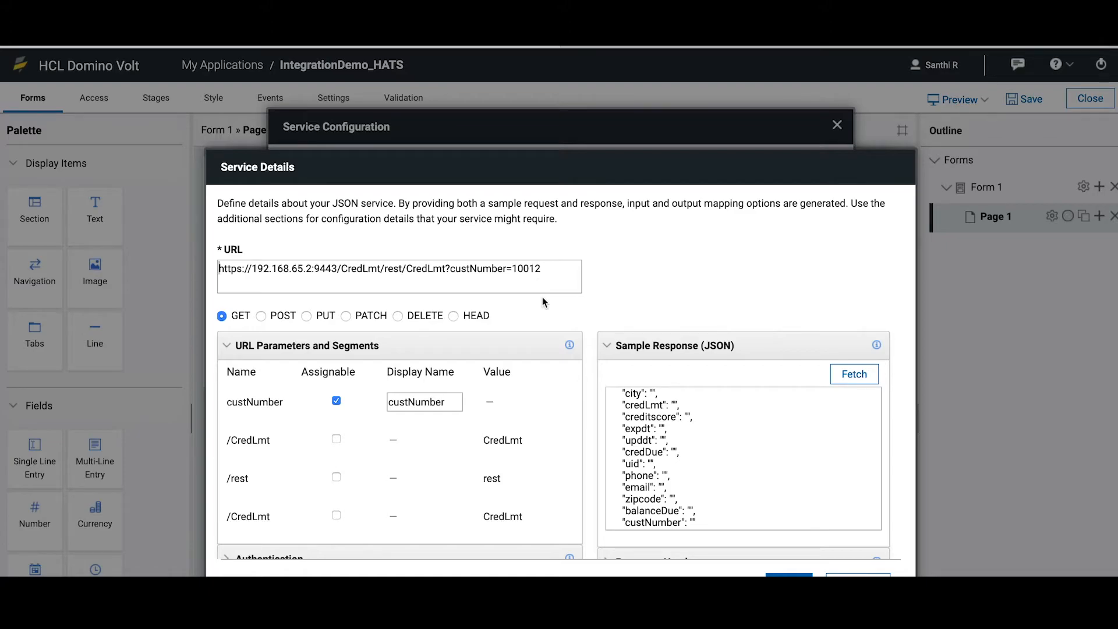
pyautogui.scroll(4, 719, 432)
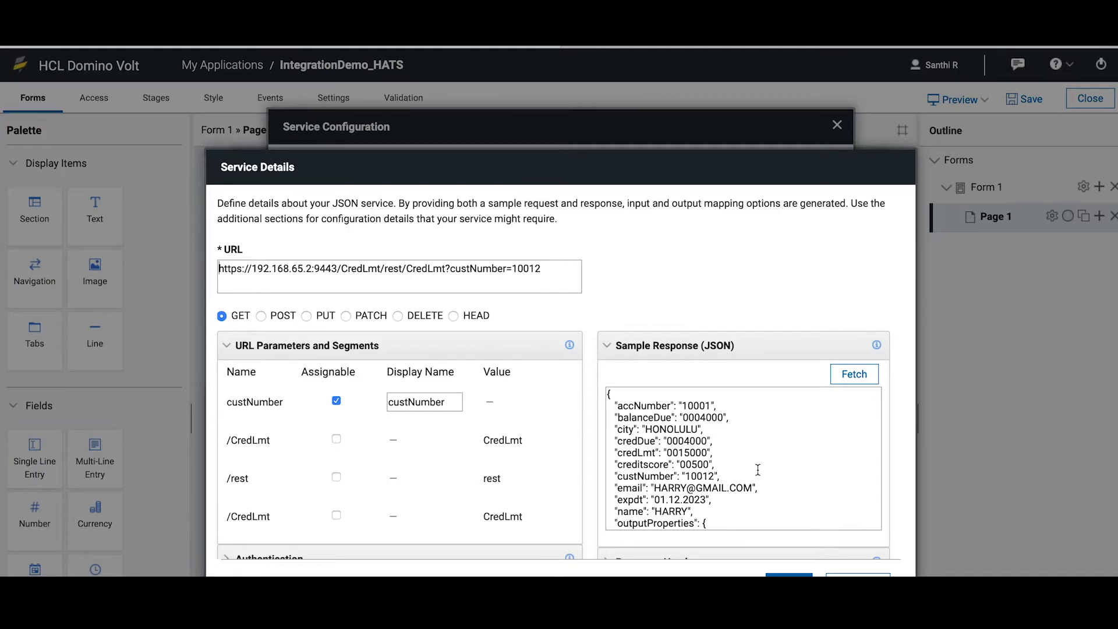
pyautogui.scroll(-3, 754, 469)
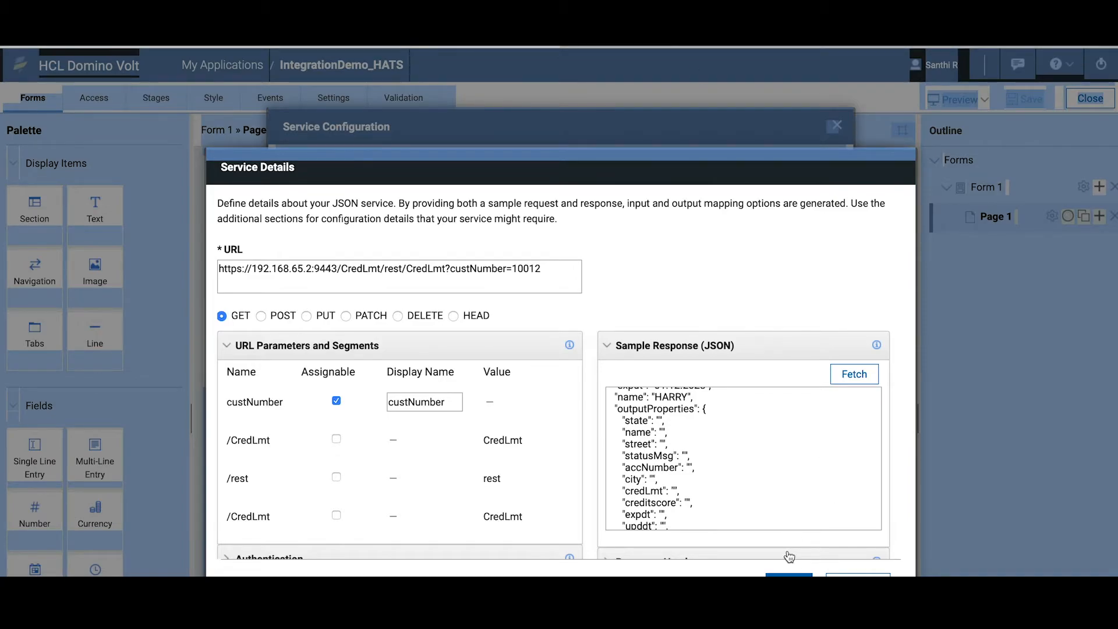
pyautogui.click(788, 576)
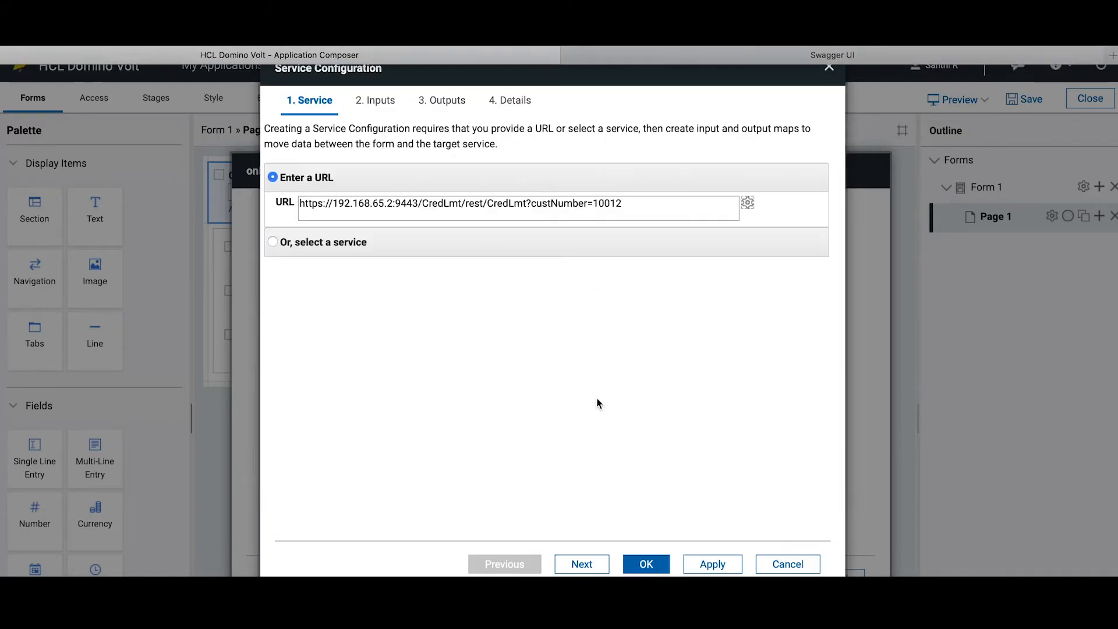
# Assign the form's Customer Number field on Page 1 as the input for the service's custNumber parameter
pyautogui.click(583, 564)
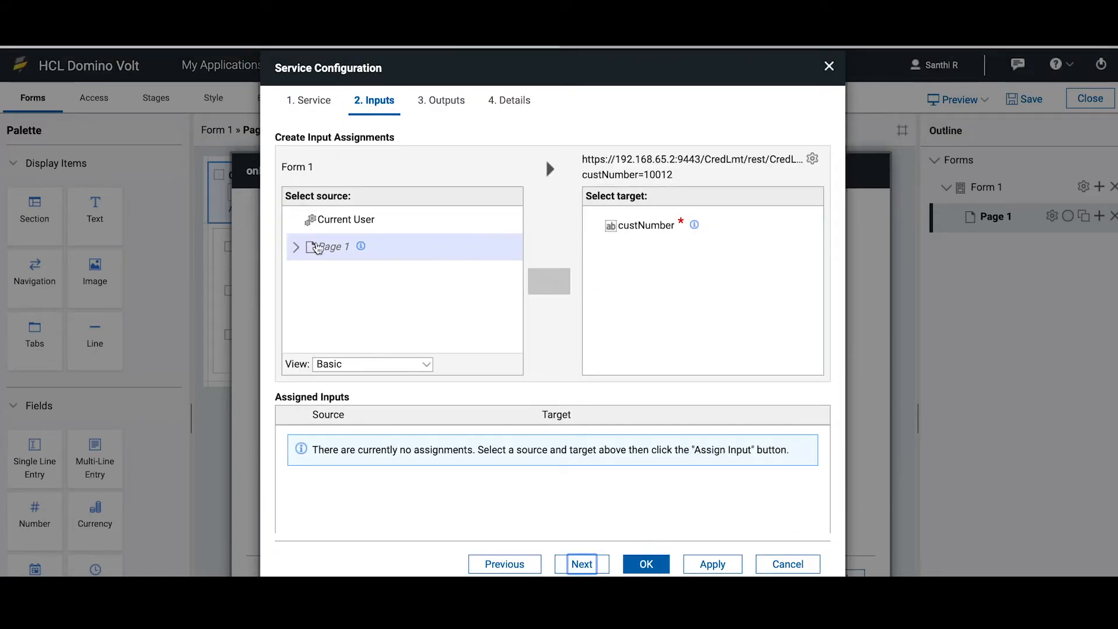
pyautogui.click(296, 247)
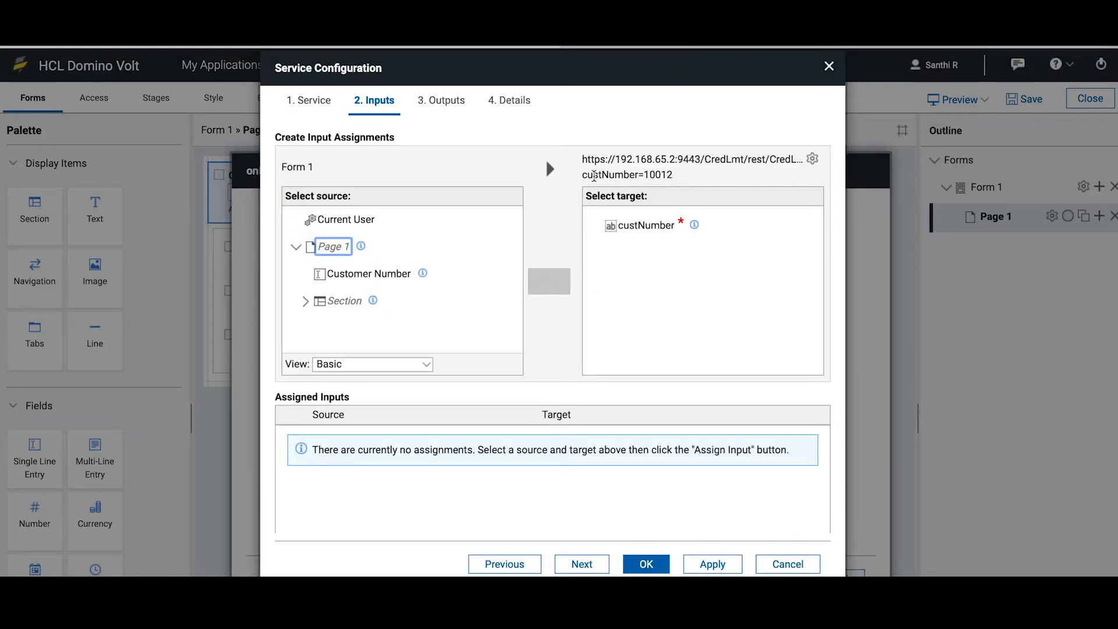
pyautogui.moveTo(581, 175); pyautogui.dragTo(676, 175)
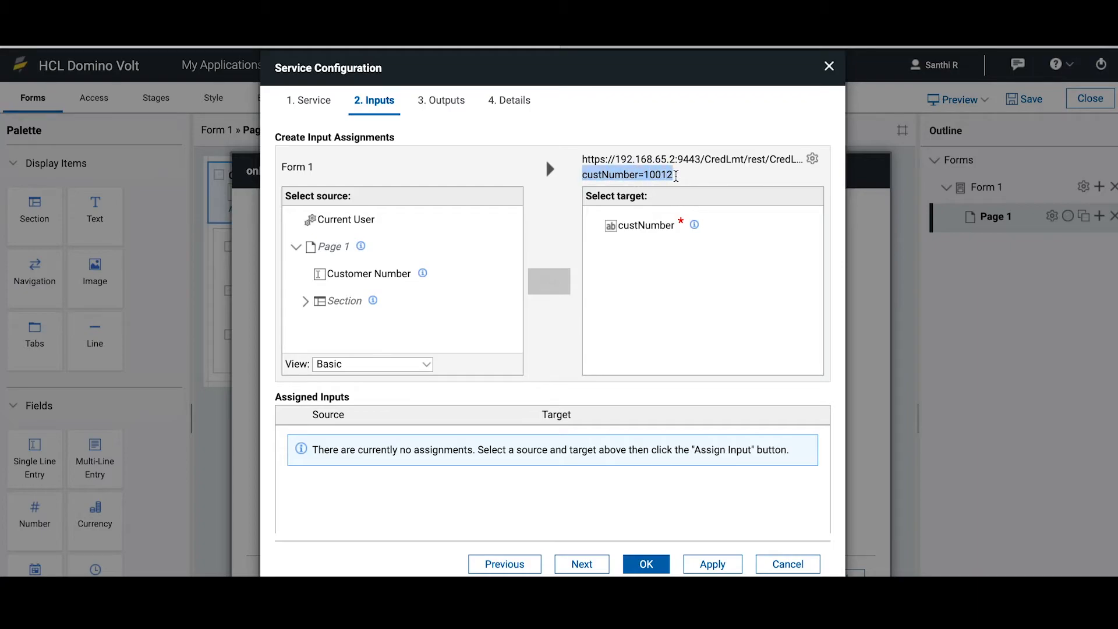
pyautogui.click(653, 177)
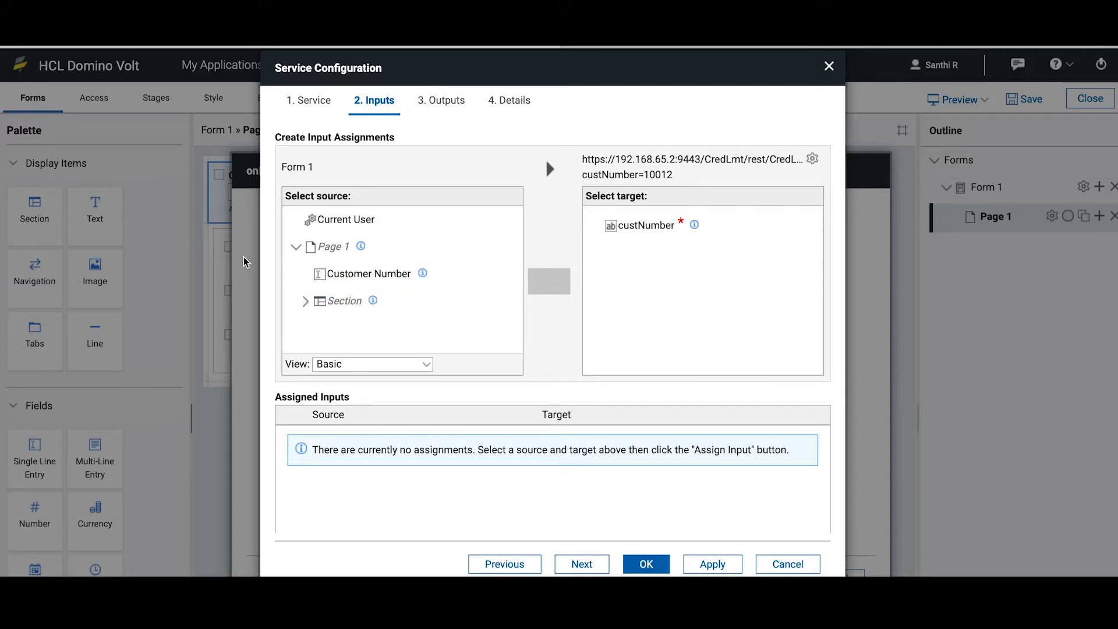
pyautogui.click(345, 285)
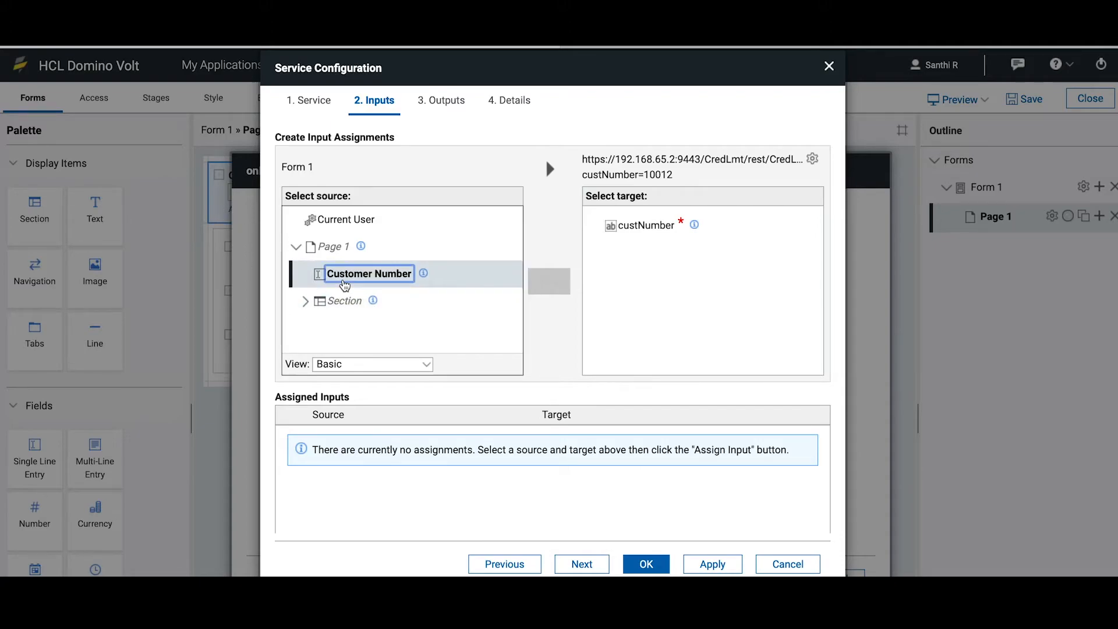
pyautogui.click(650, 227)
pyautogui.click(554, 283)
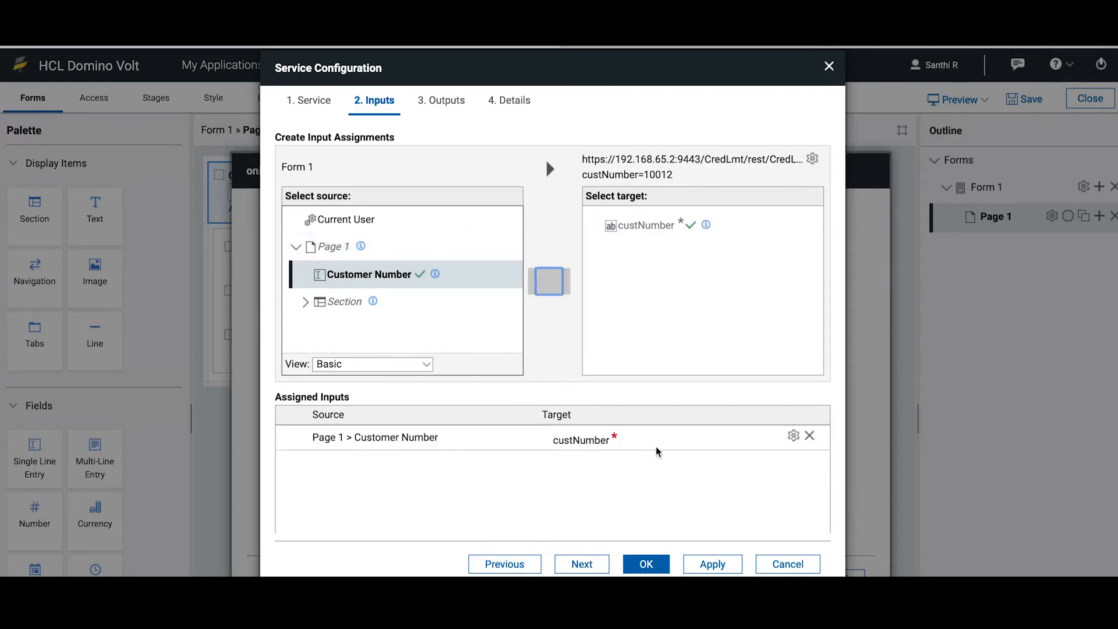
# Assign the service's name output to the Name field in the section on Page 1
pyautogui.click(585, 565)
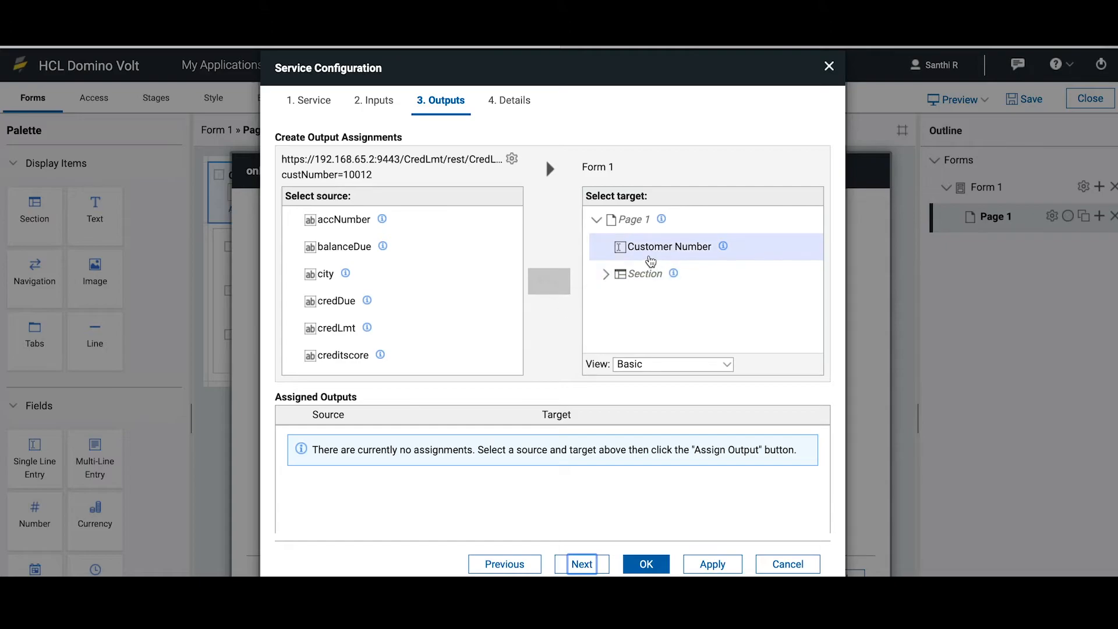
pyautogui.click(606, 275)
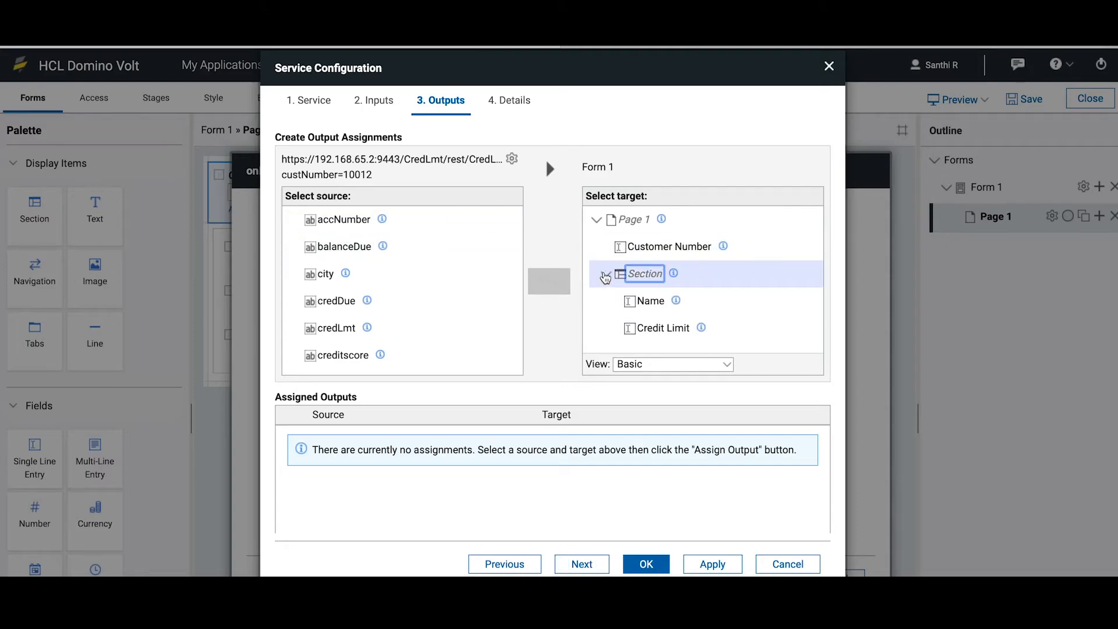
pyautogui.scroll(-1, 649, 276)
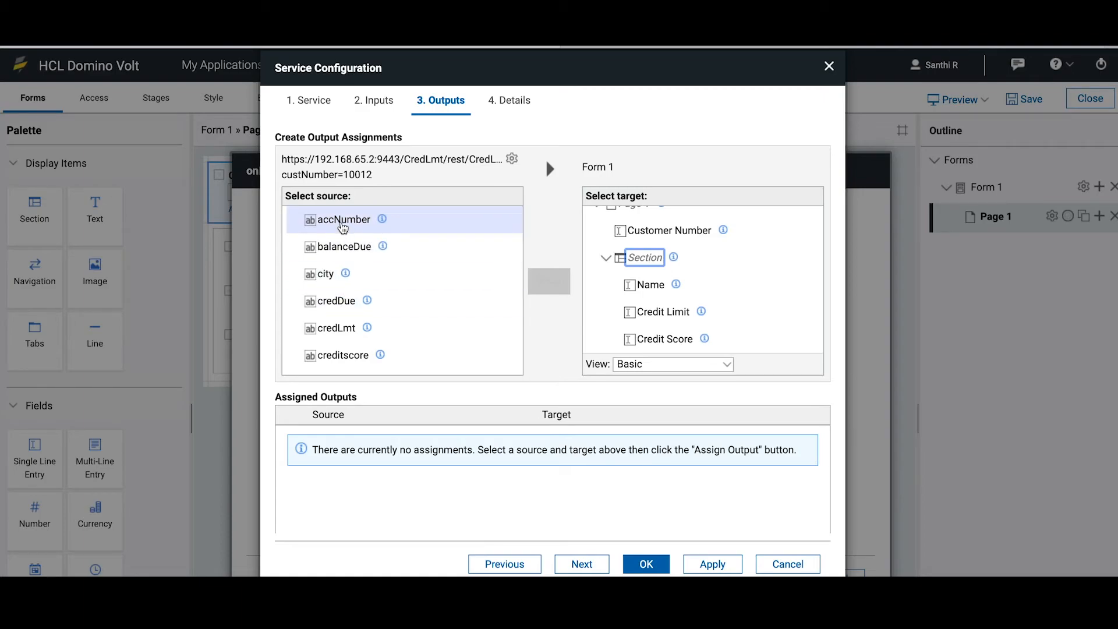
pyautogui.click(646, 285)
pyautogui.scroll(-3, 350, 321)
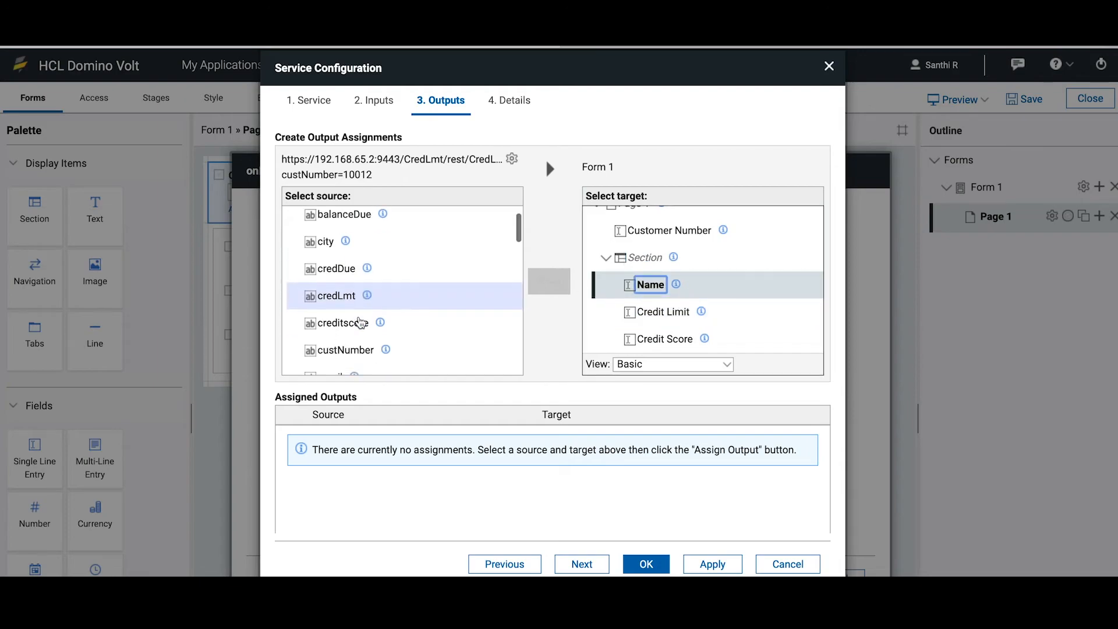
pyautogui.scroll(-1, 359, 322)
pyautogui.click(335, 265)
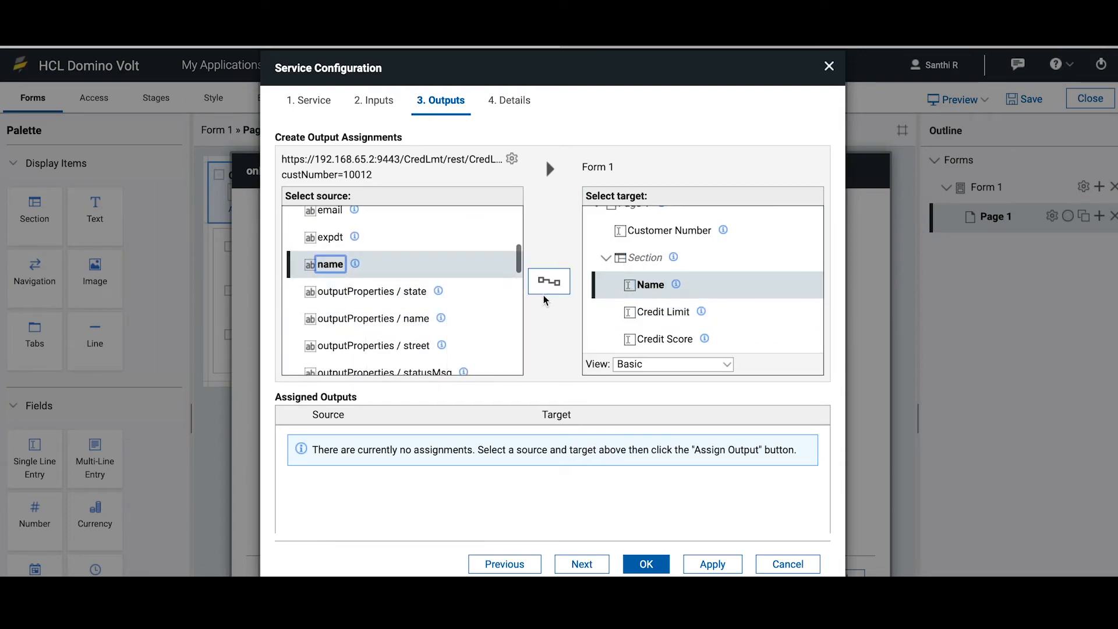
pyautogui.click(540, 281)
# Assign the credLmt output to the Credit Limit field and the creditscore output to the Credit Score field
pyautogui.click(664, 313)
pyautogui.scroll(3, 431, 274)
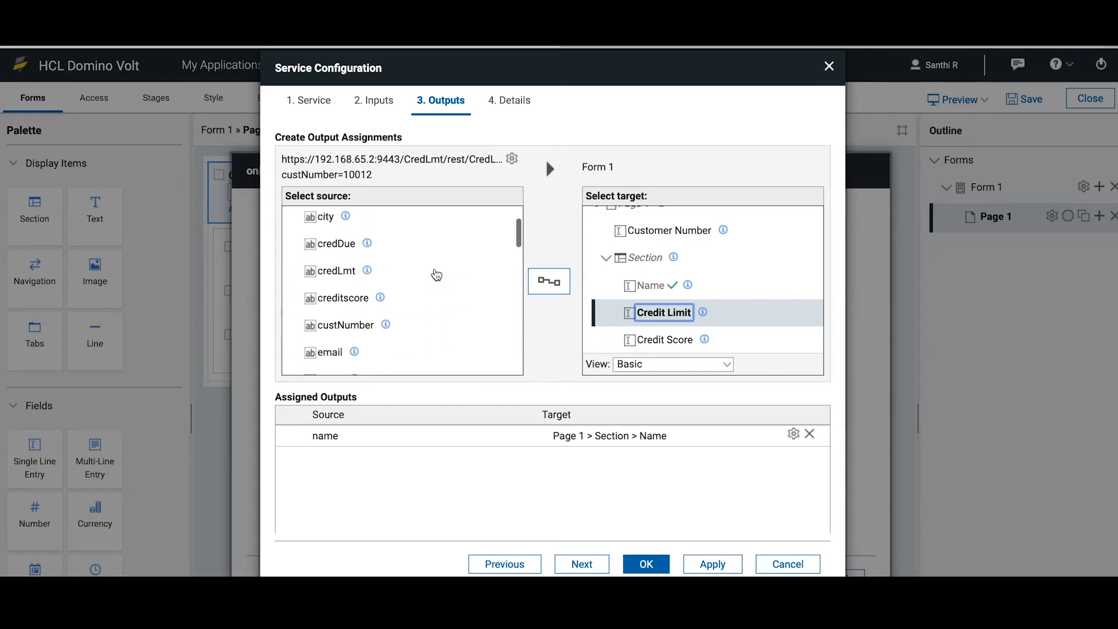
pyautogui.click(361, 289)
pyautogui.click(548, 282)
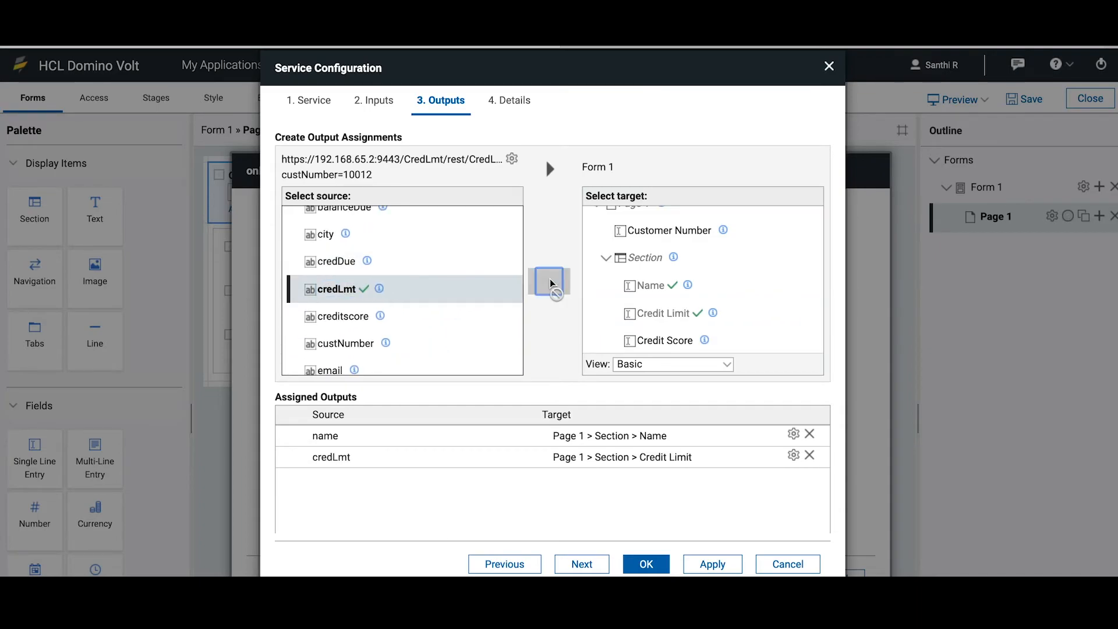
pyautogui.click(668, 342)
pyautogui.click(344, 316)
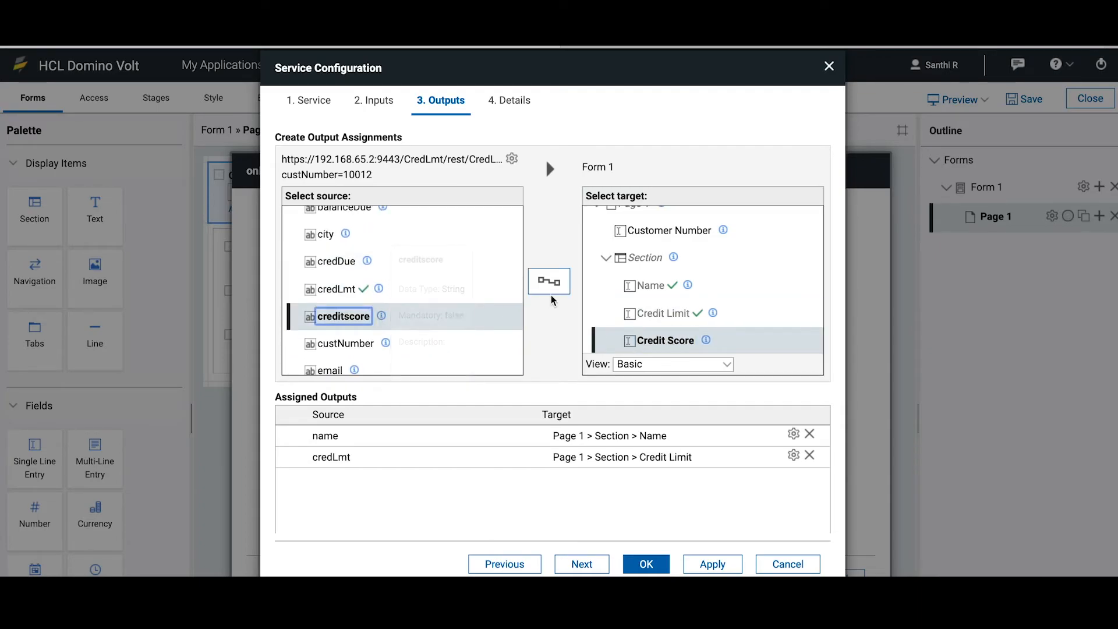
pyautogui.click(546, 283)
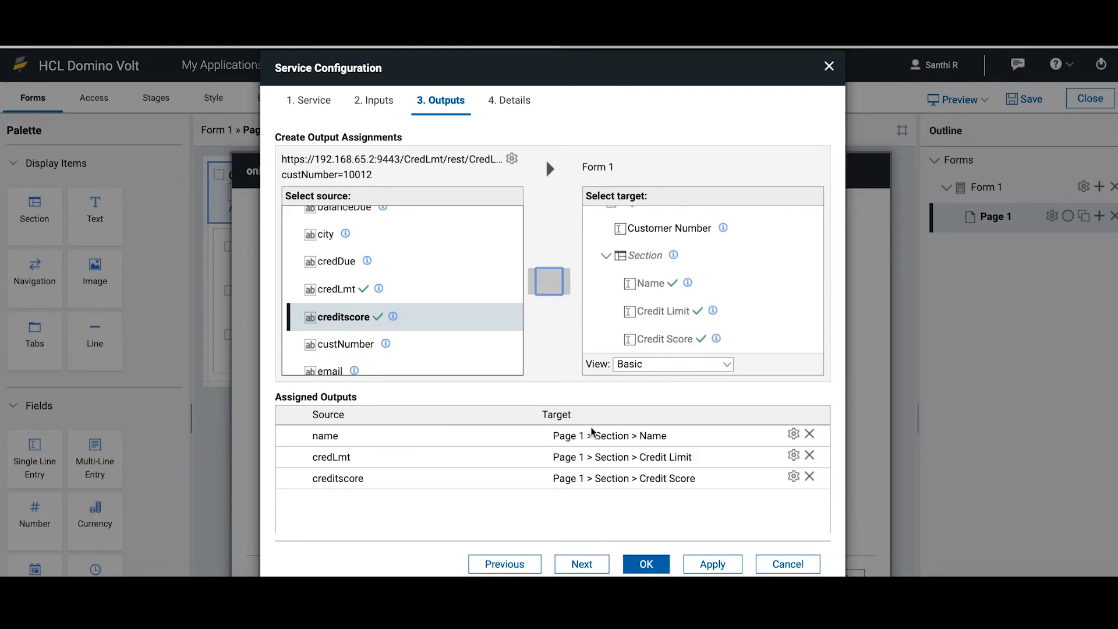
# Finish the service configuration, keeping the default title and the ID SC_ServiceConfig0
pyautogui.click(582, 565)
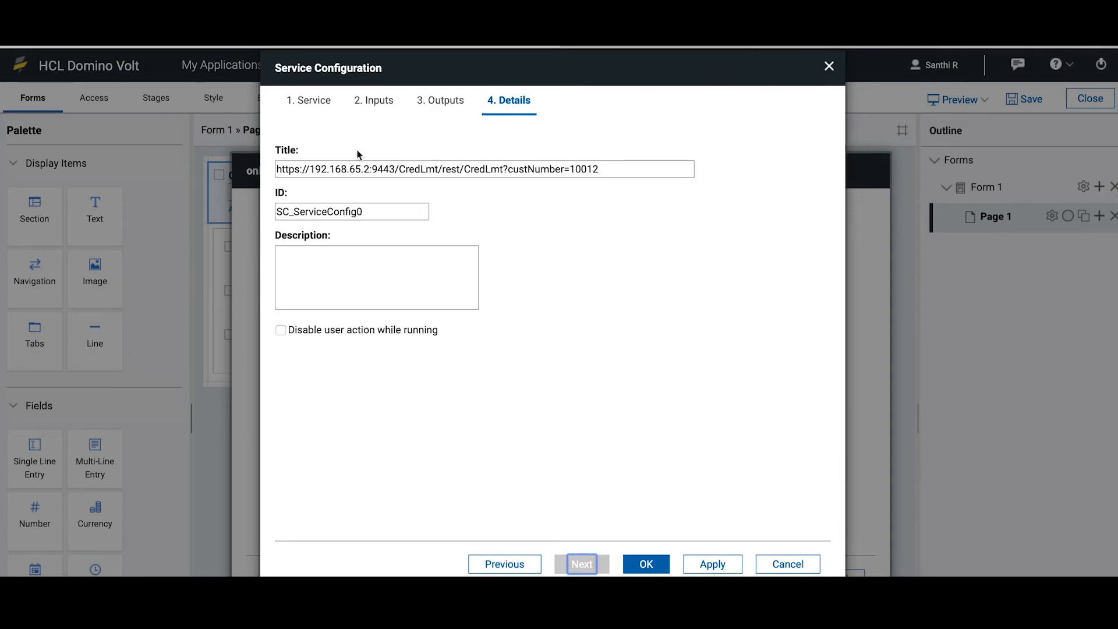
pyautogui.click(379, 211)
pyautogui.moveTo(380, 212); pyautogui.dragTo(259, 212)
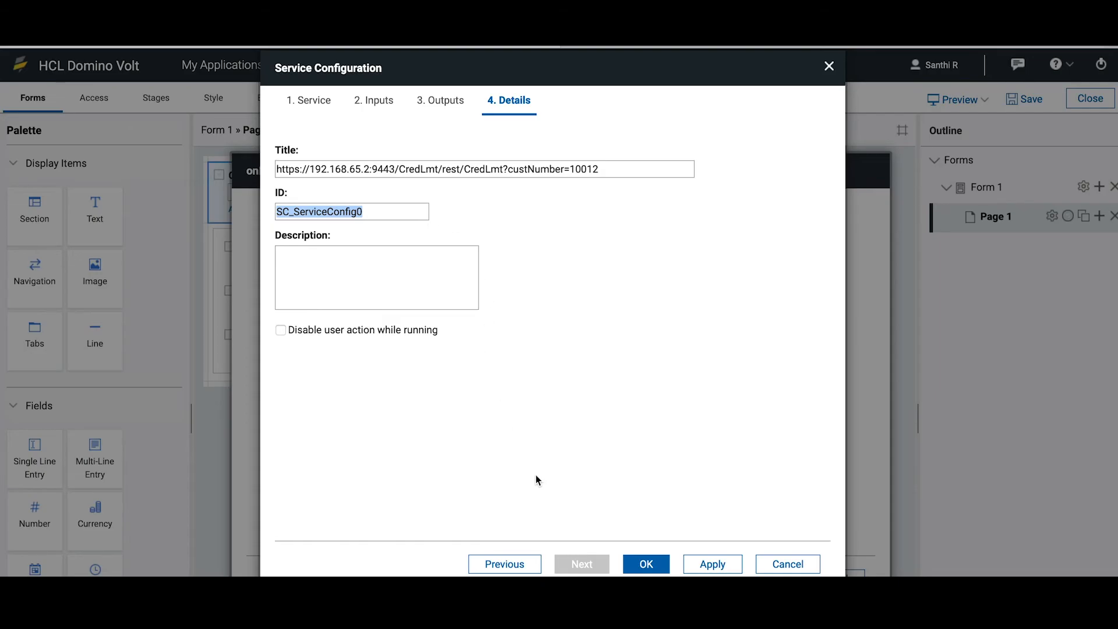
pyautogui.click(657, 566)
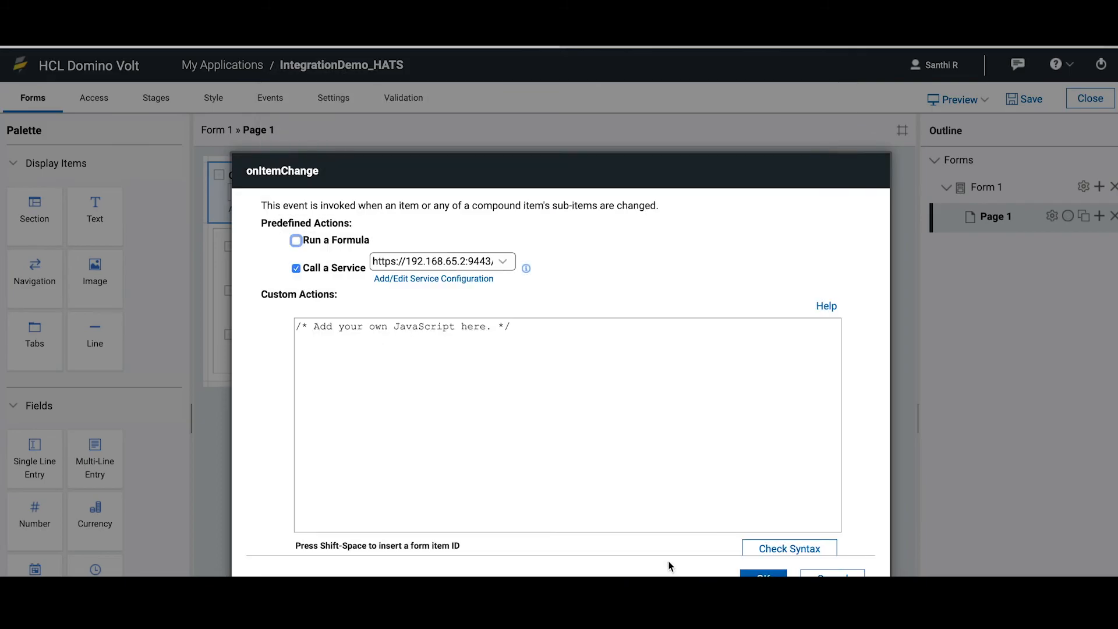
# Confirm the onItemChange service call without custom JavaScript, apply the Customer Number properties and save the application
pyautogui.click(307, 328)
pyautogui.hotkey('shift', 'End')
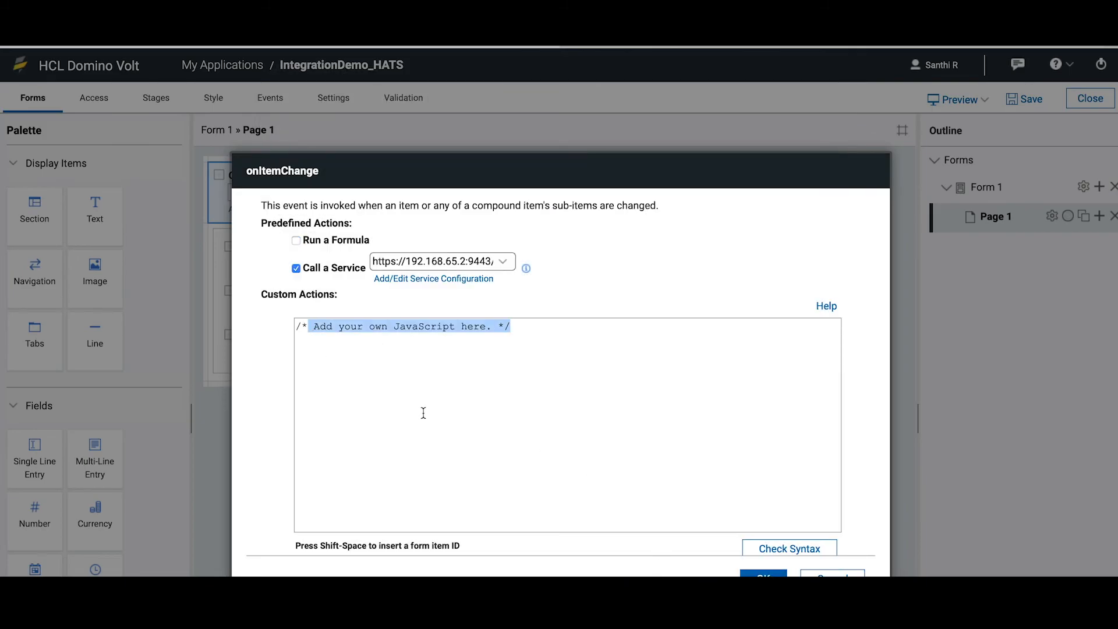
pyautogui.click(449, 454)
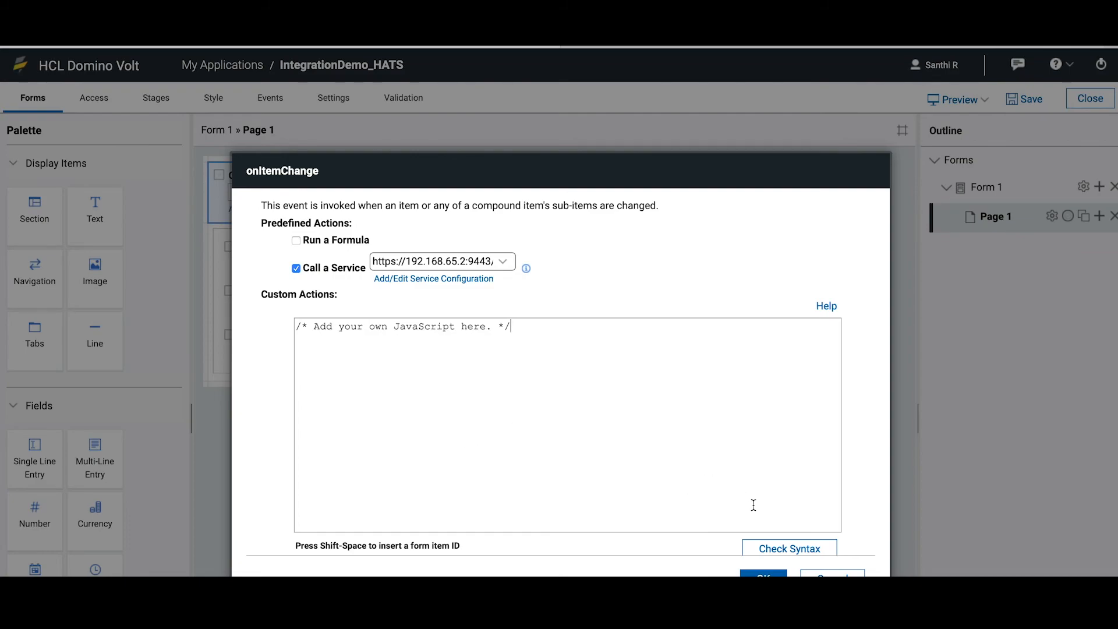
pyautogui.moveTo(722, 185); pyautogui.dragTo(710, 123)
pyautogui.click(754, 524)
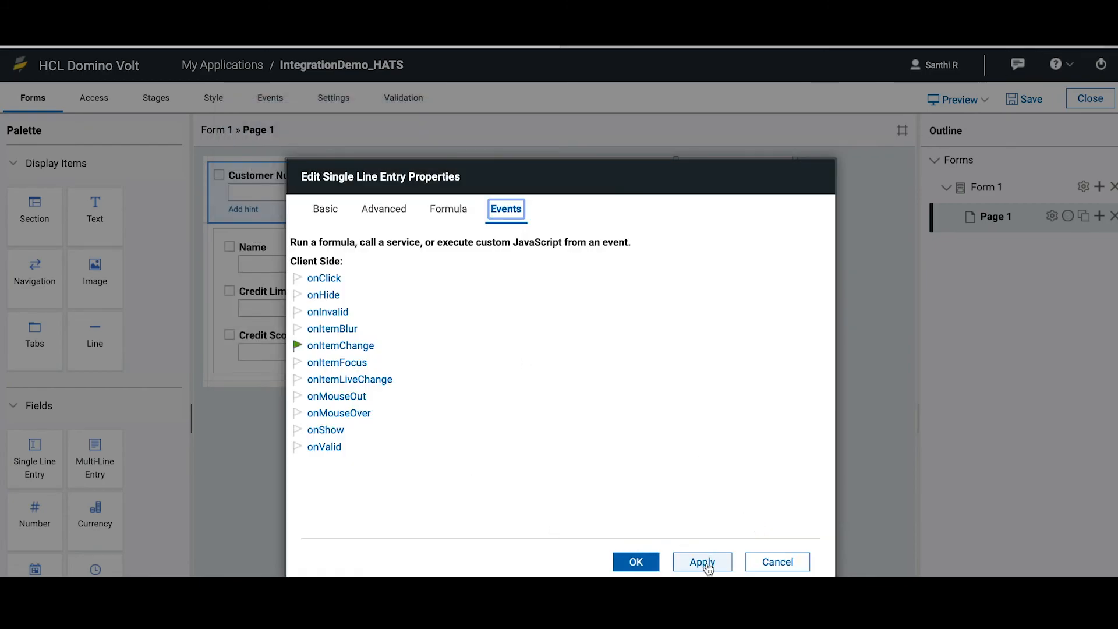
pyautogui.click(702, 562)
pyautogui.click(628, 563)
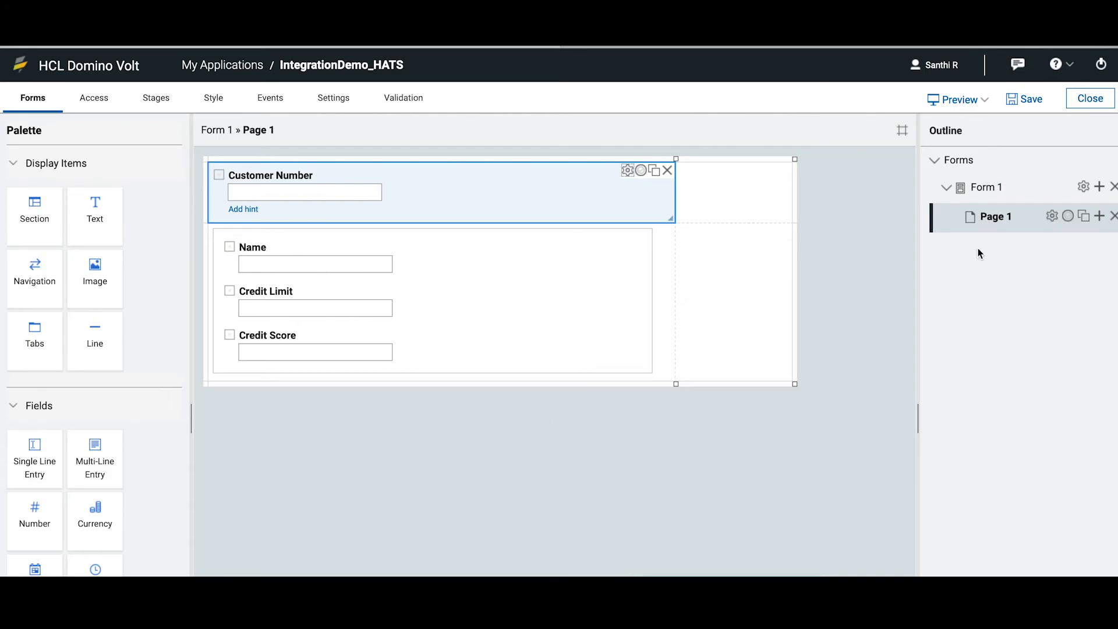
pyautogui.click(1030, 103)
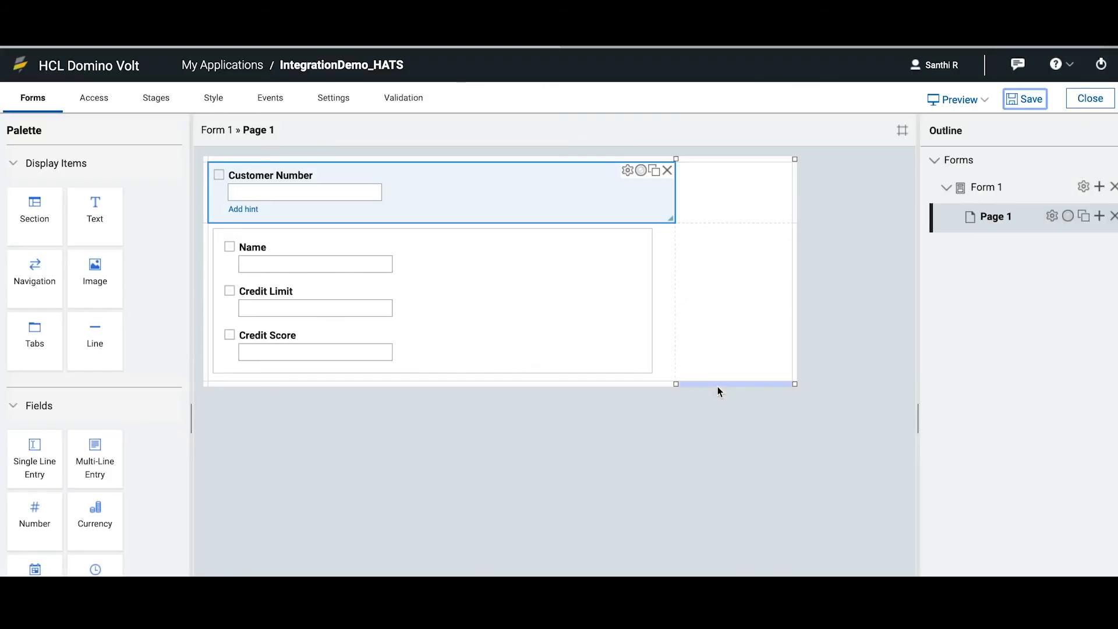
# Preview the application and enter the sample customer number in Customer Number to trigger the service call
pyautogui.click(957, 105)
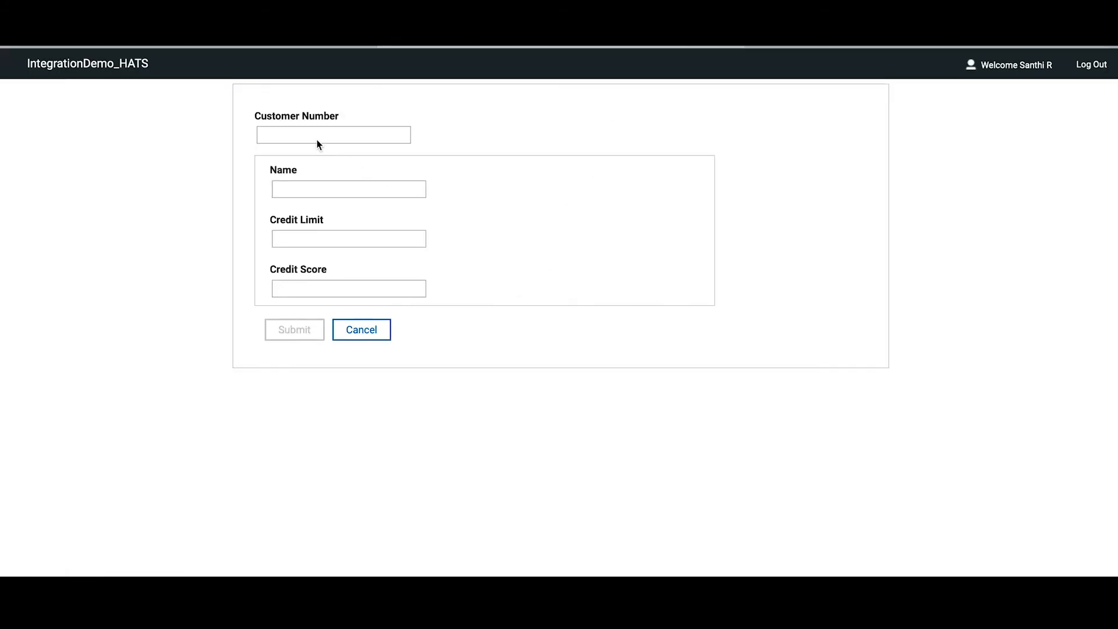
pyautogui.click(318, 140)
pyautogui.write('100')
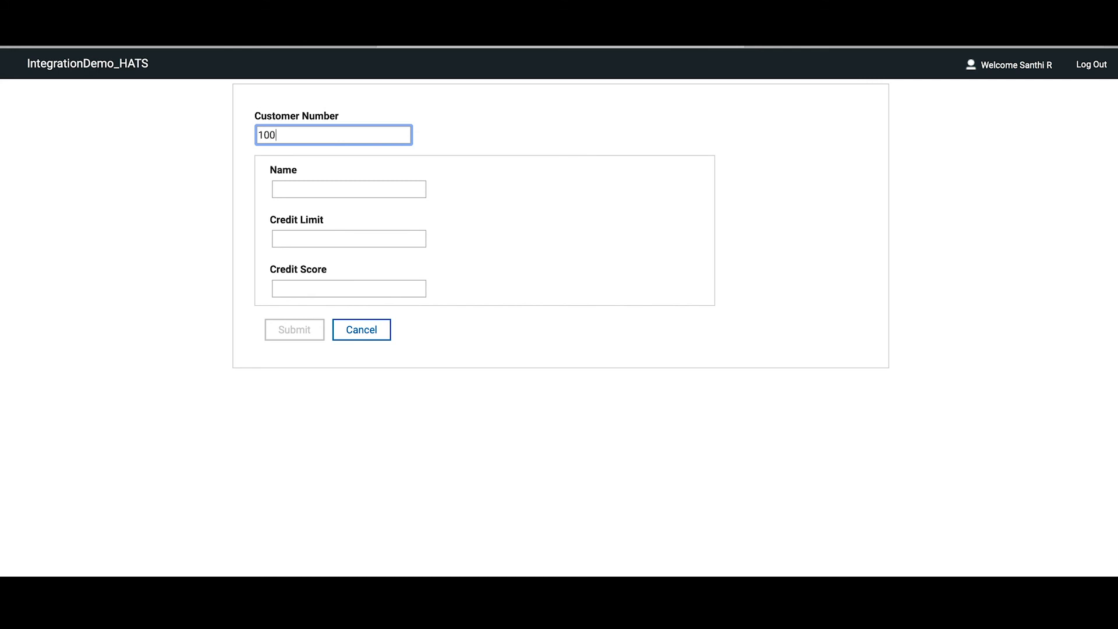
pyautogui.write('12')
pyautogui.click(477, 136)
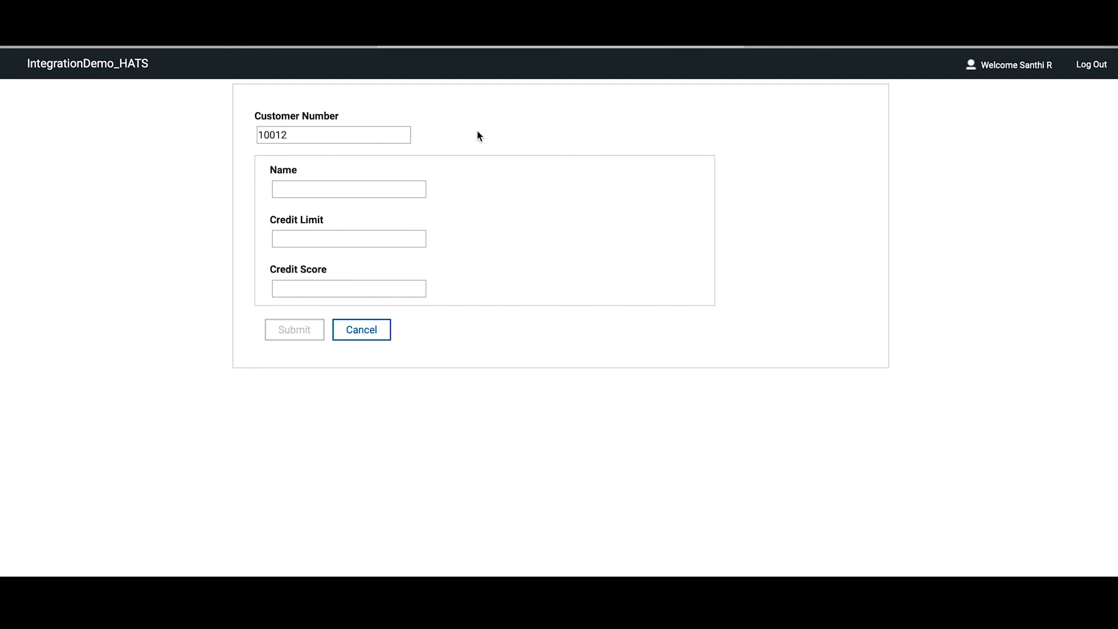